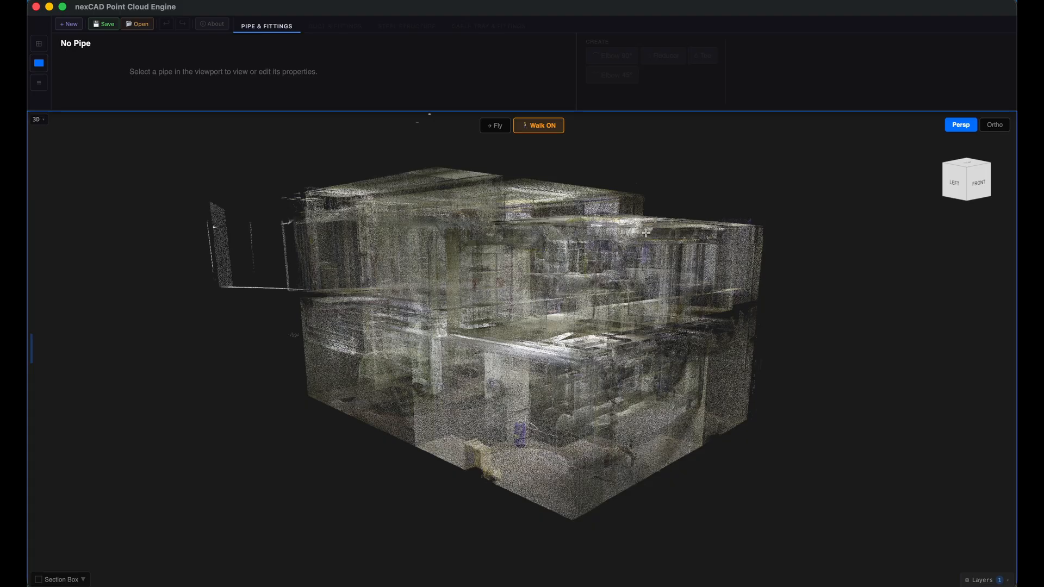
- Increase the point size of the heating room.las cloud so the scanned equipment is displayed more densely
drag(645, 232, 661, 344)
key(w)
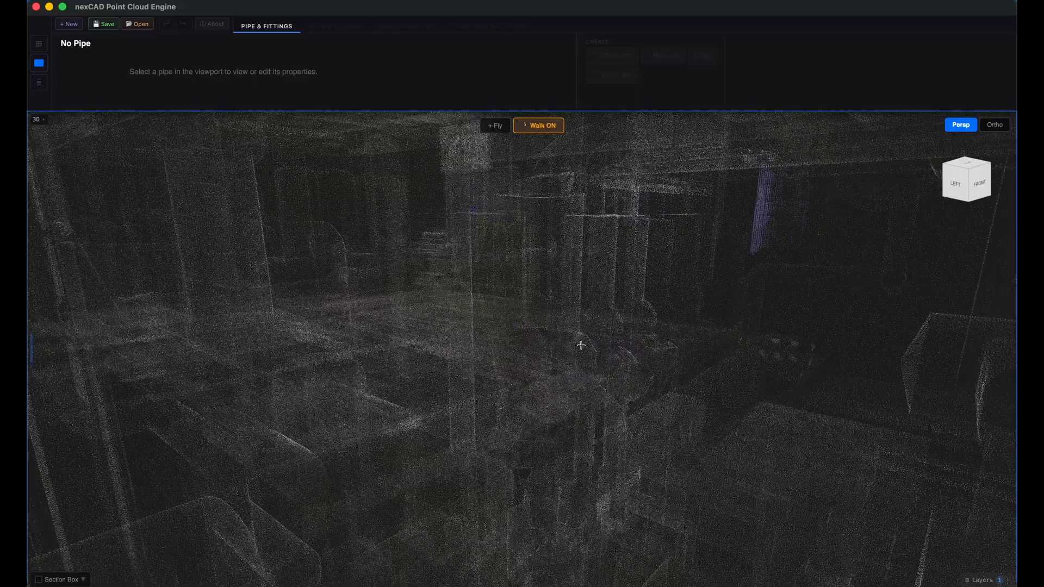
click(980, 579)
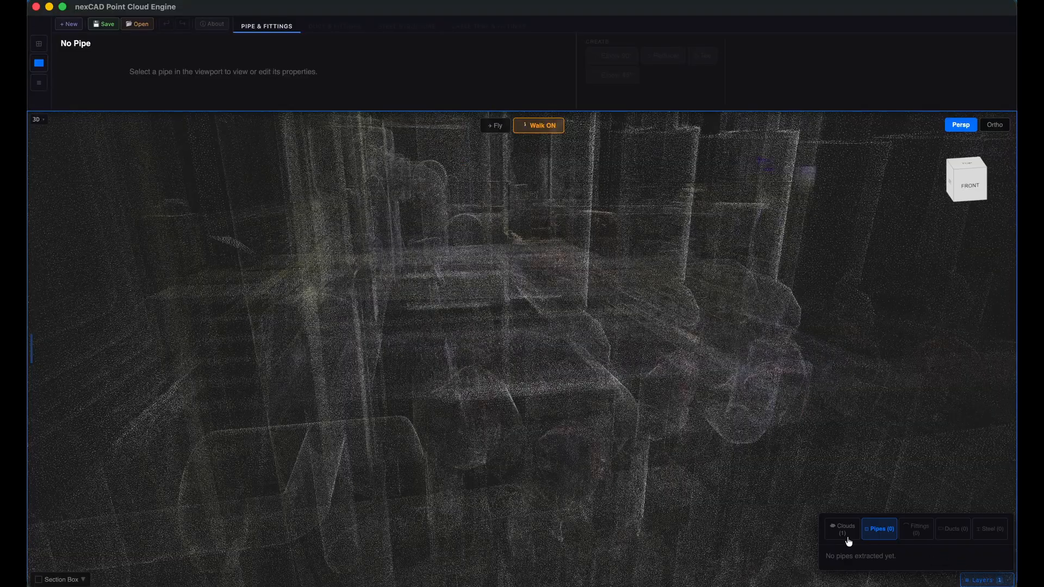
click(963, 549)
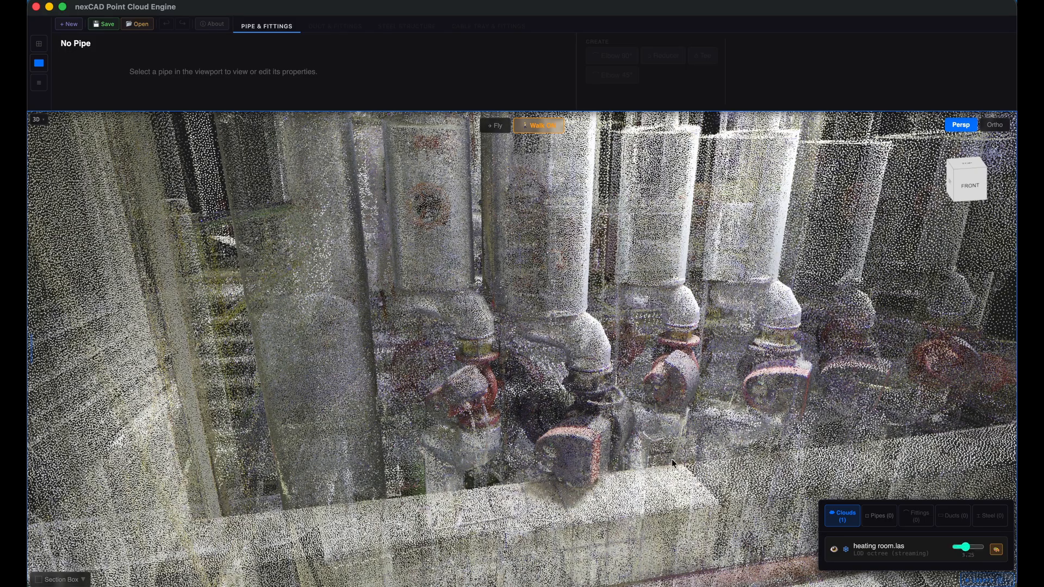
click(634, 434)
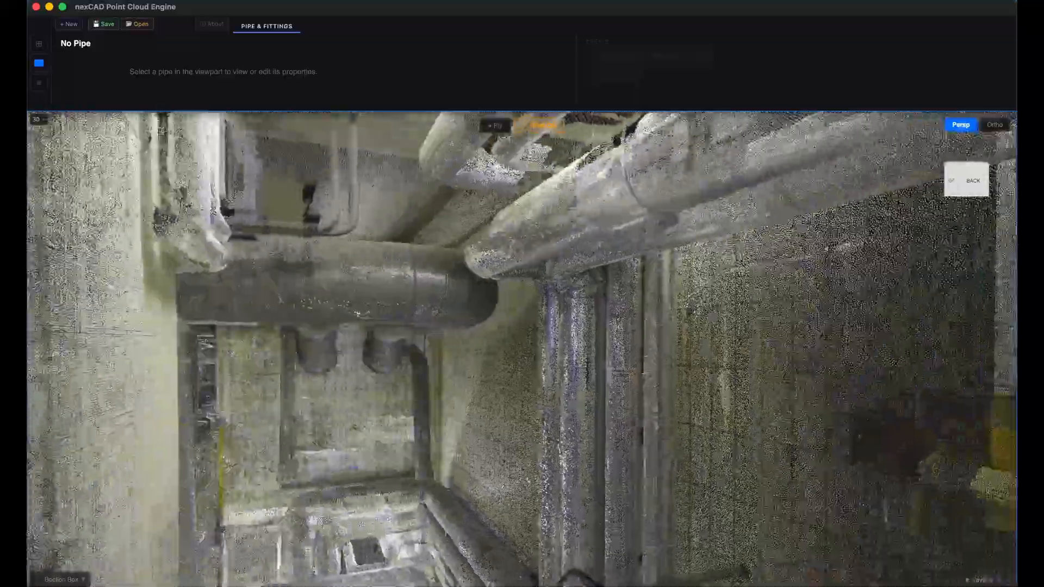
- Enable the section box around the point cloud and pull in its left and front faces to cut away the outer walls
key(w)
drag(458, 456, 520, 444)
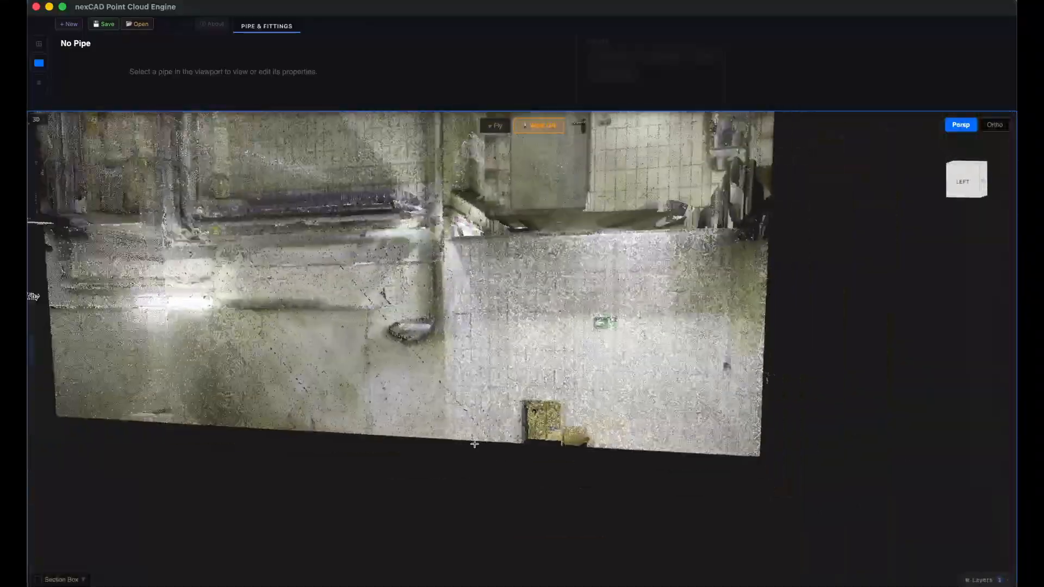
drag(473, 442, 601, 461)
scroll(601, 462, down, 5)
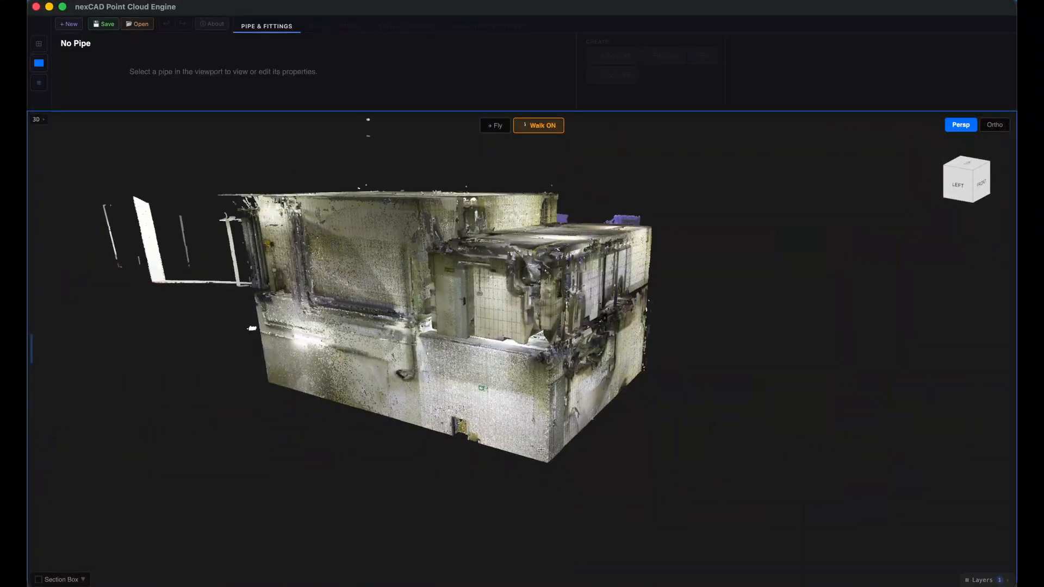
drag(541, 450, 844, 434)
click(60, 580)
click(75, 544)
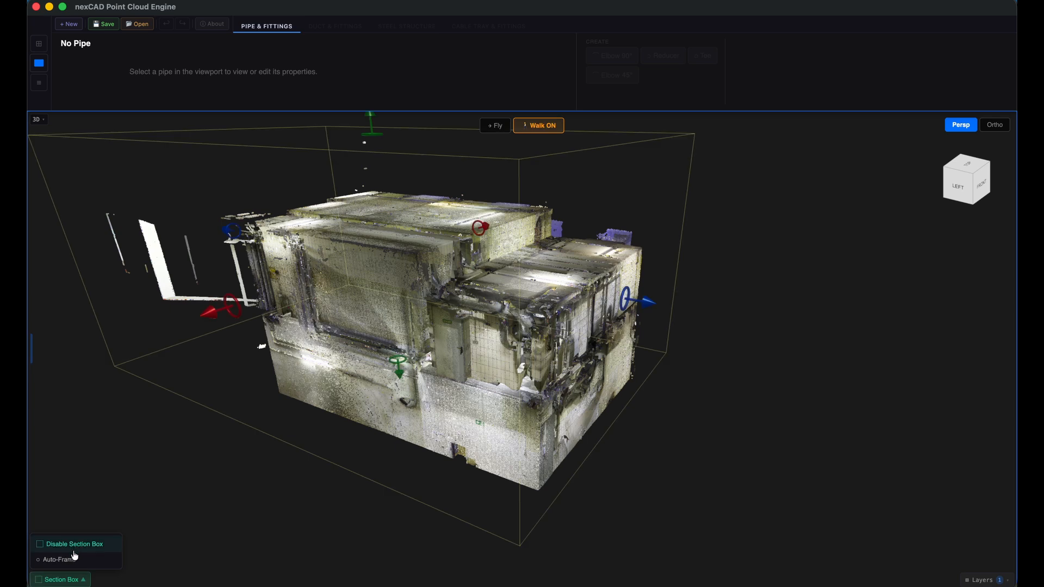
drag(211, 311, 307, 287)
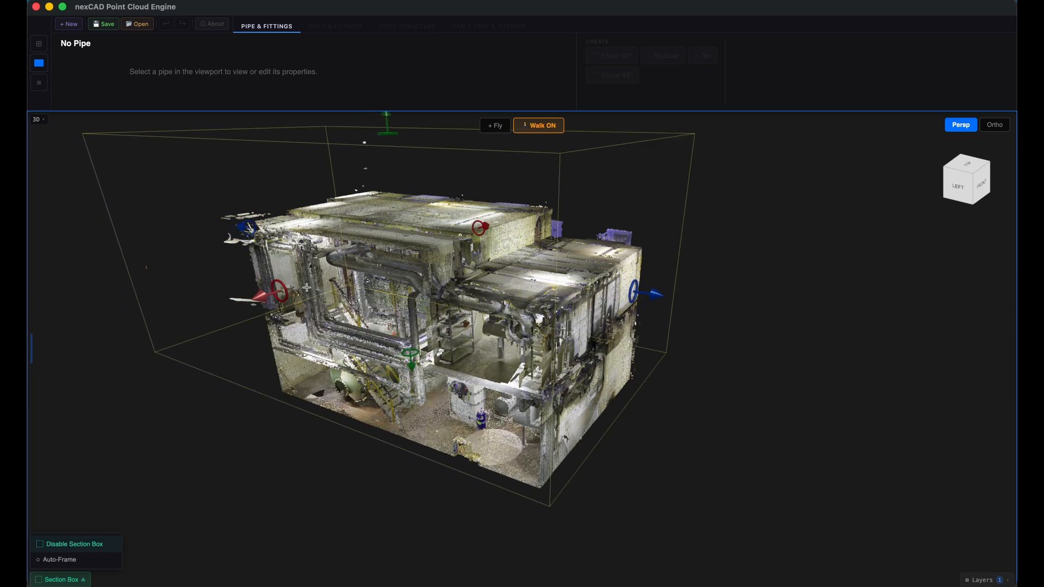
drag(653, 294, 641, 291)
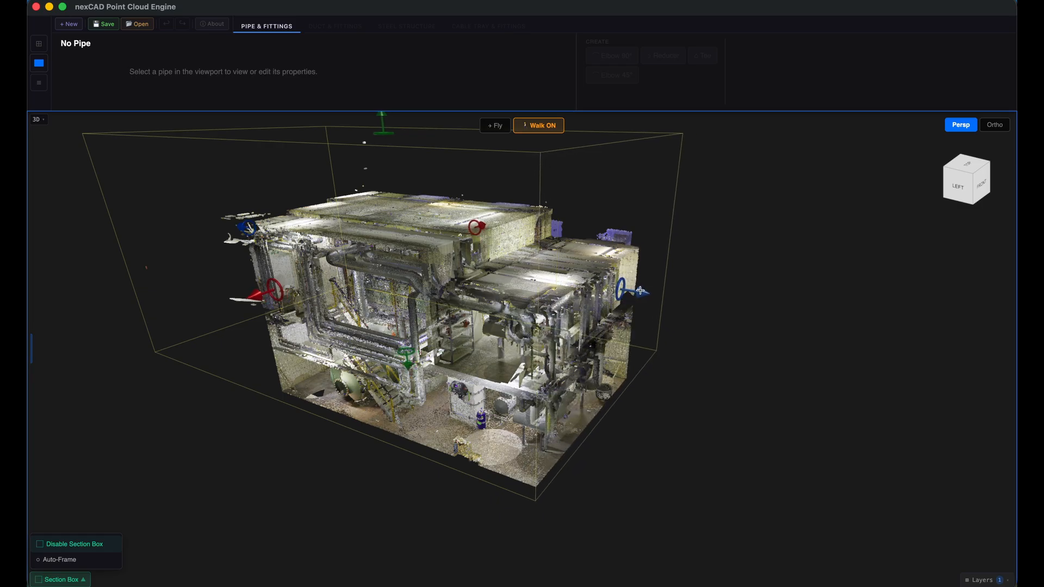
- Examine the sectioned heating room's interior piping from lower and higher viewpoints
key(w)
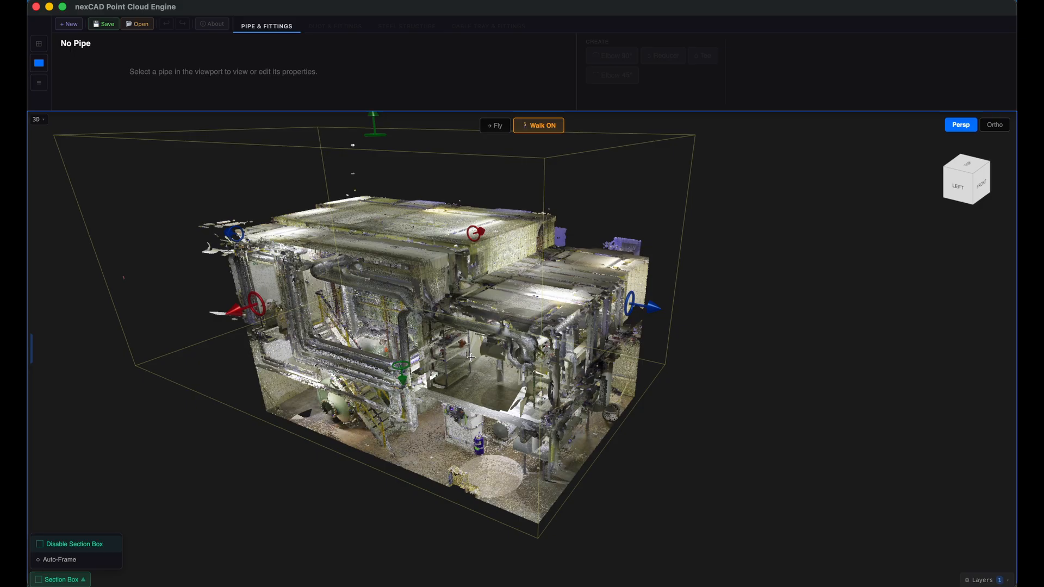
drag(468, 433, 469, 359)
key(q)
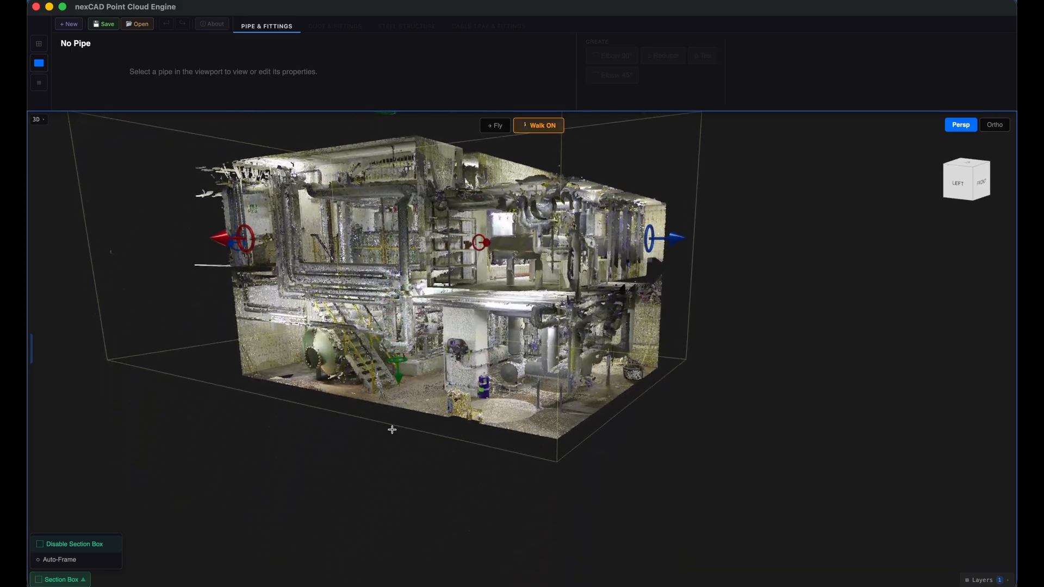
key(w)
drag(391, 429, 450, 380)
drag(569, 378, 540, 380)
key(a)
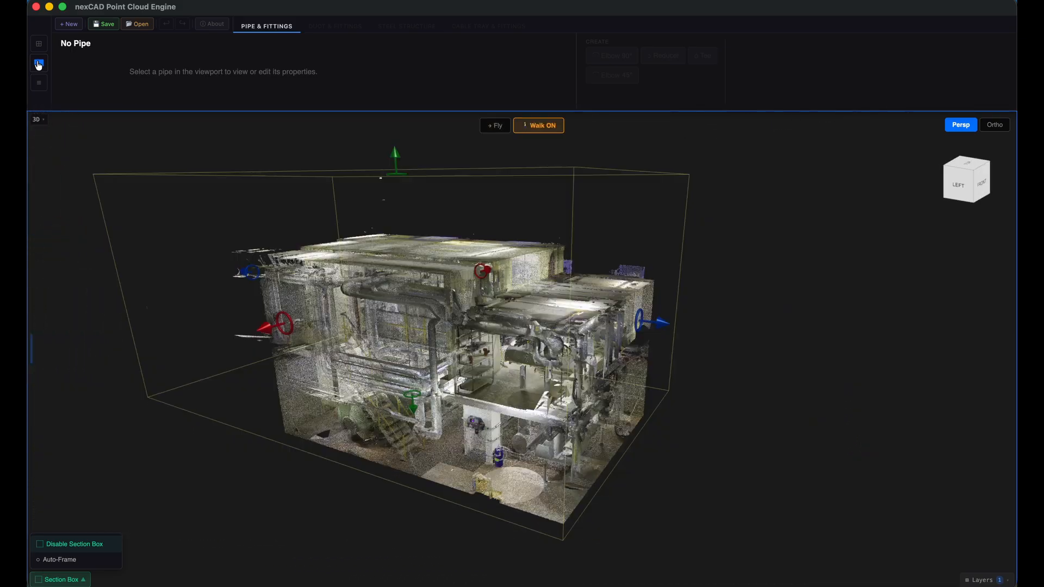
- Switch to the 1 + 4 viewport layout and set the slice positions to Vz 2220 mm, W1 3660 mm and W2 3720 mm
click(37, 64)
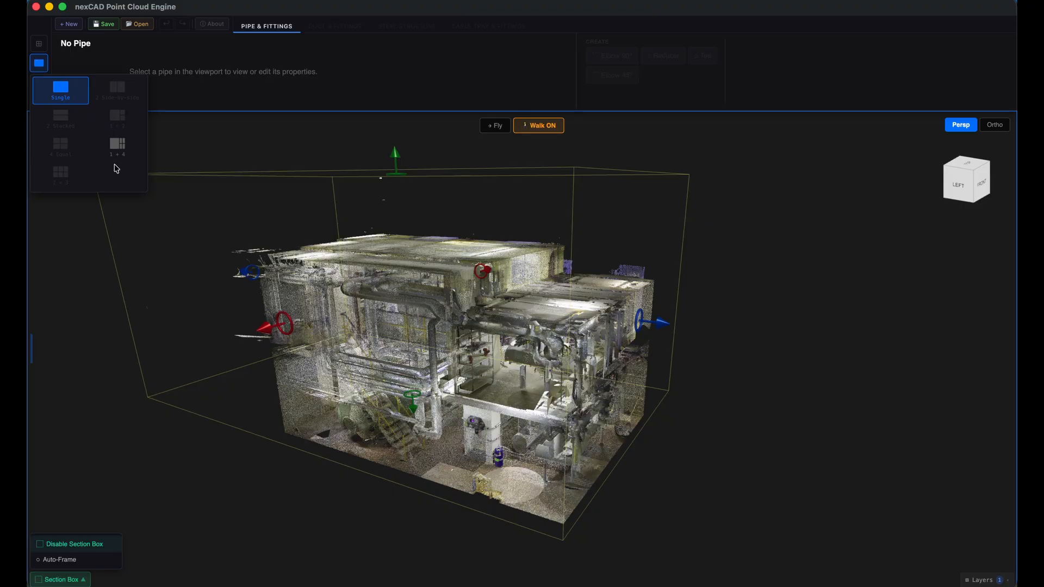
click(119, 147)
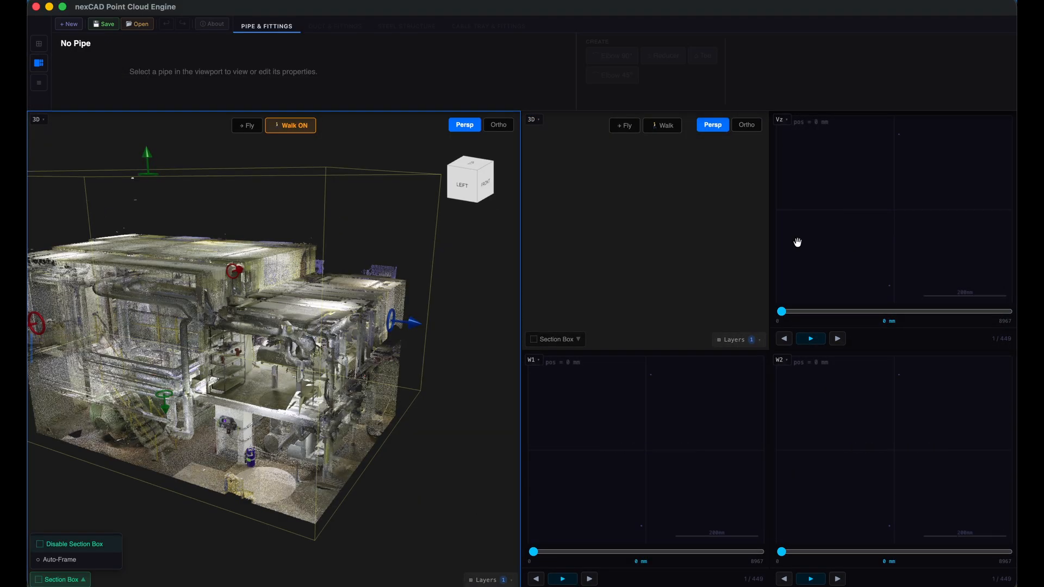
click(869, 210)
click(858, 312)
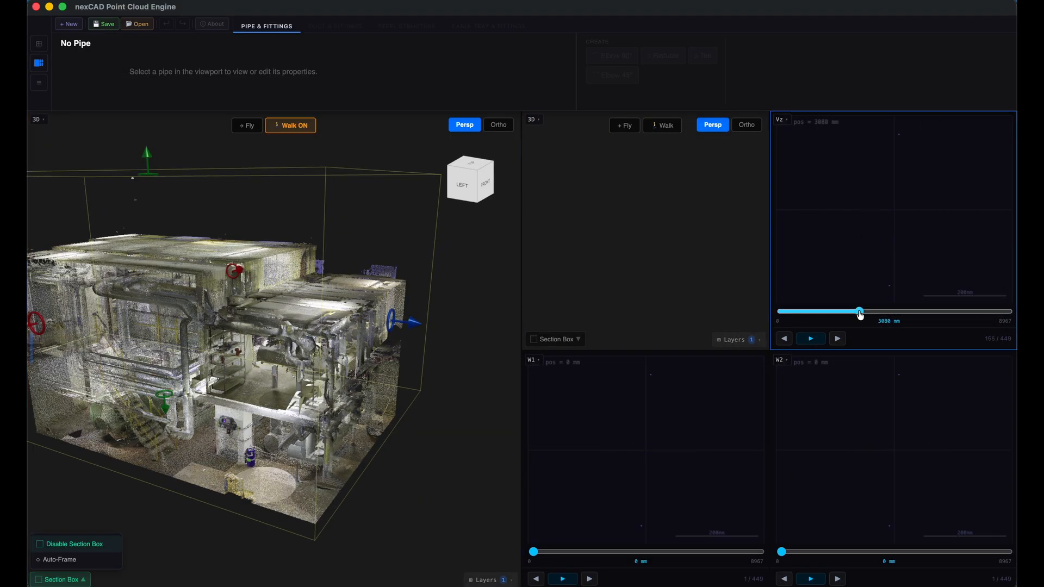
click(622, 552)
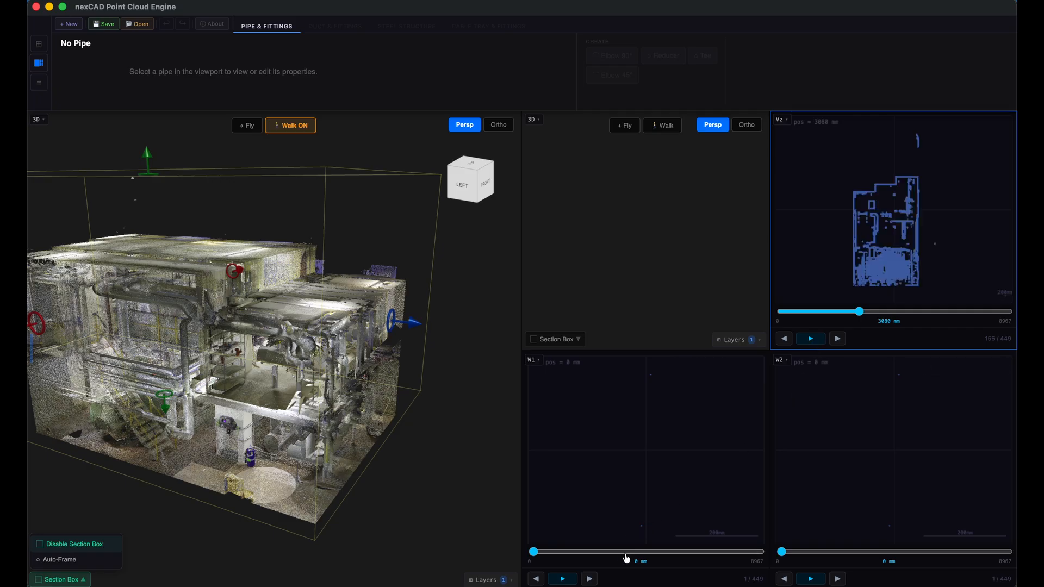
click(875, 551)
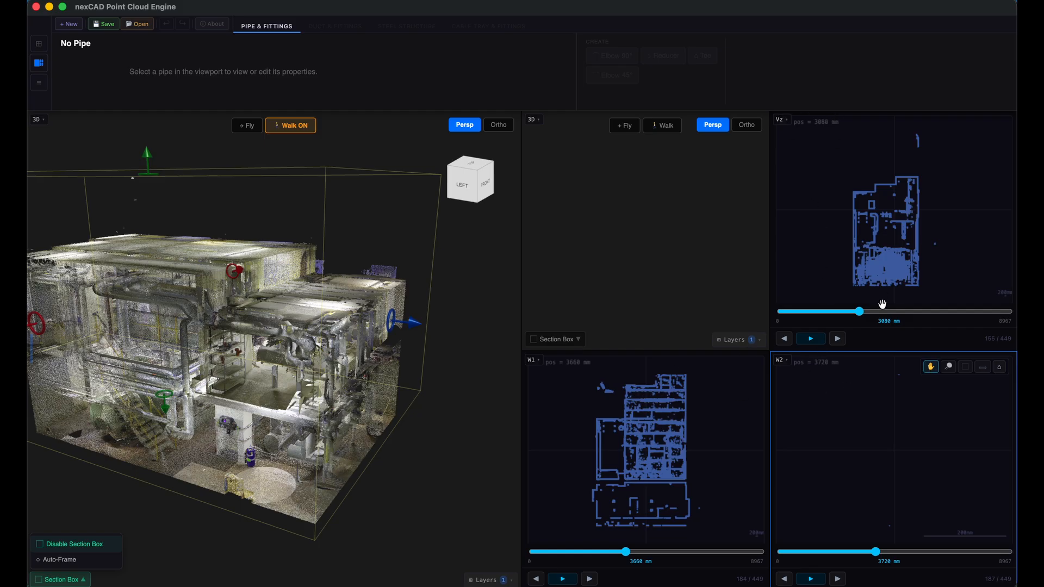
click(859, 313)
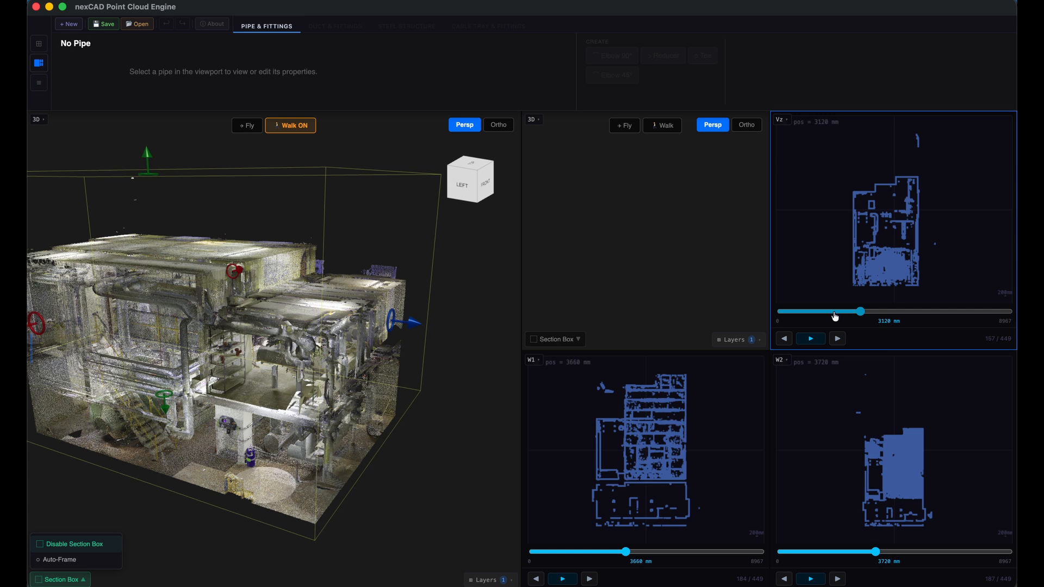
click(836, 312)
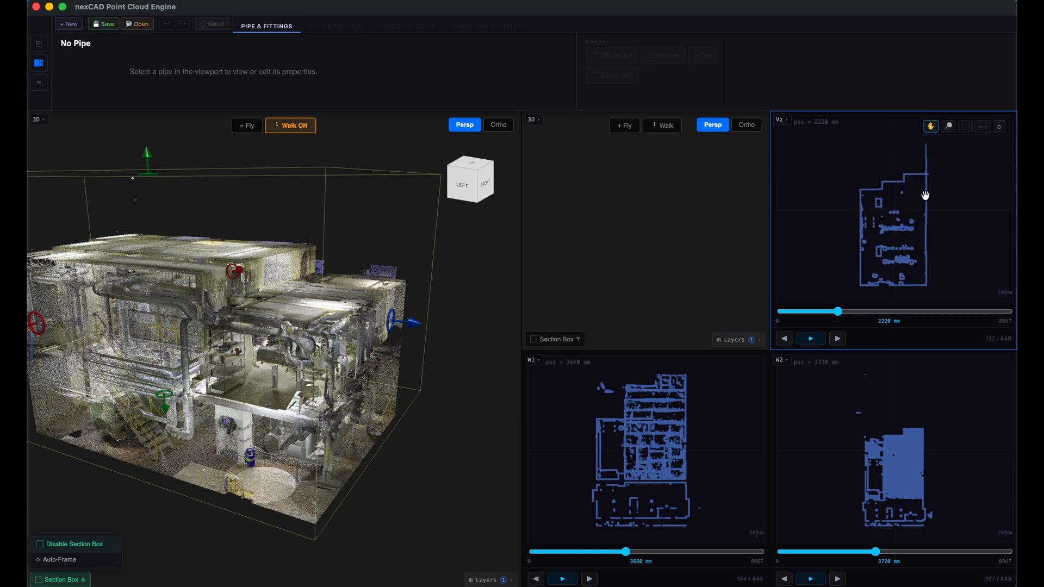
- Pick the building's long side wall in the Vz slice and add it as the Wall 1 sweep direction
click(982, 127)
click(859, 196)
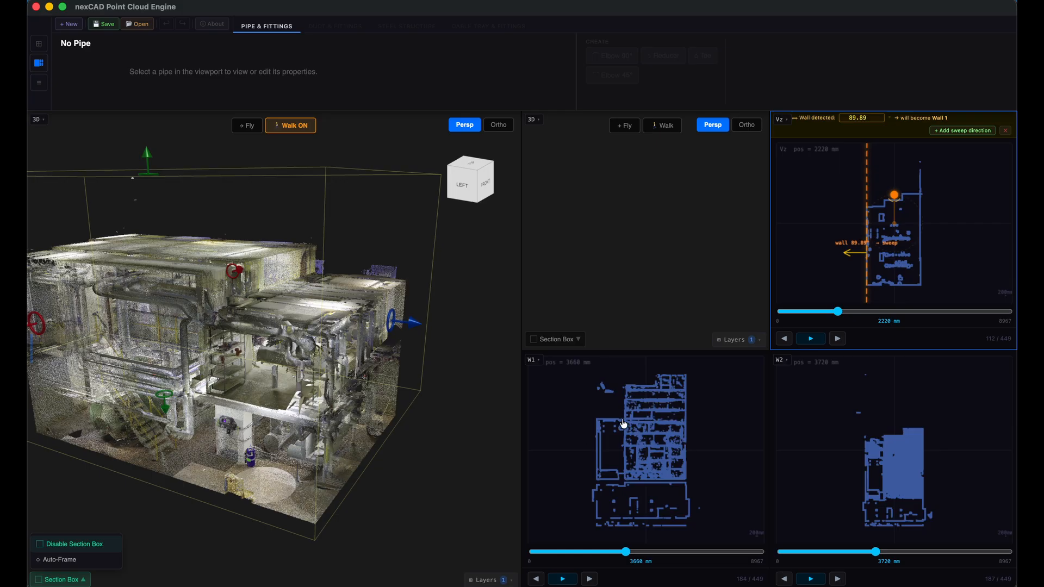
click(962, 130)
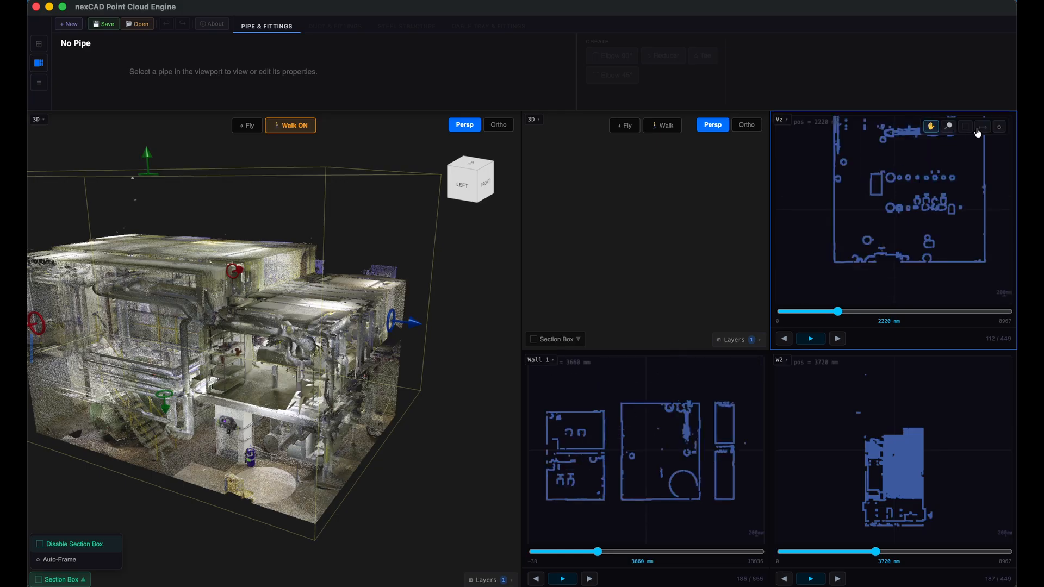
- Add the short end wall in the Vz slice as the Wall 2 sweep direction and set its slice to -11881 mm
click(983, 128)
click(839, 262)
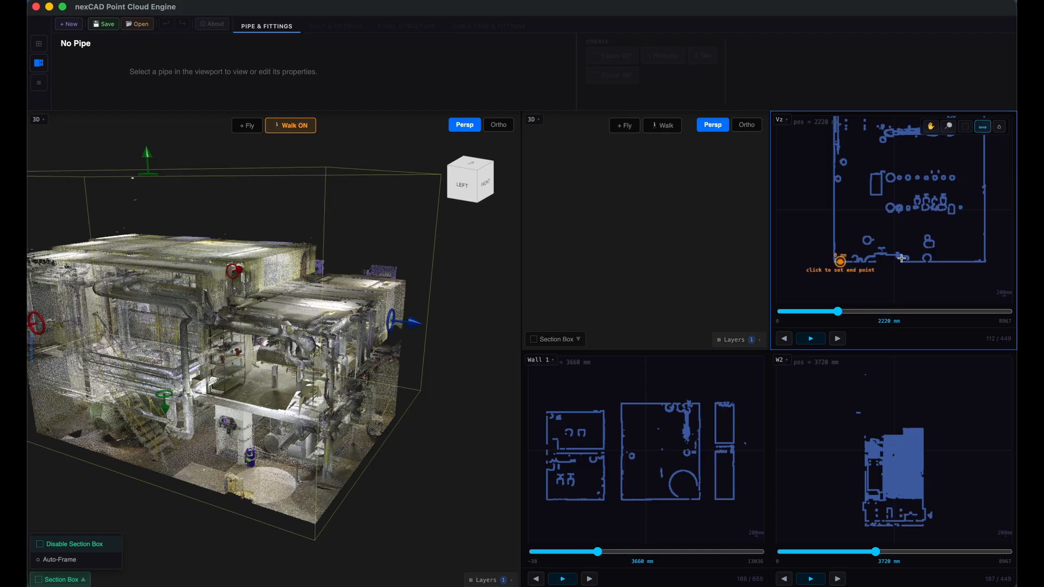
click(960, 262)
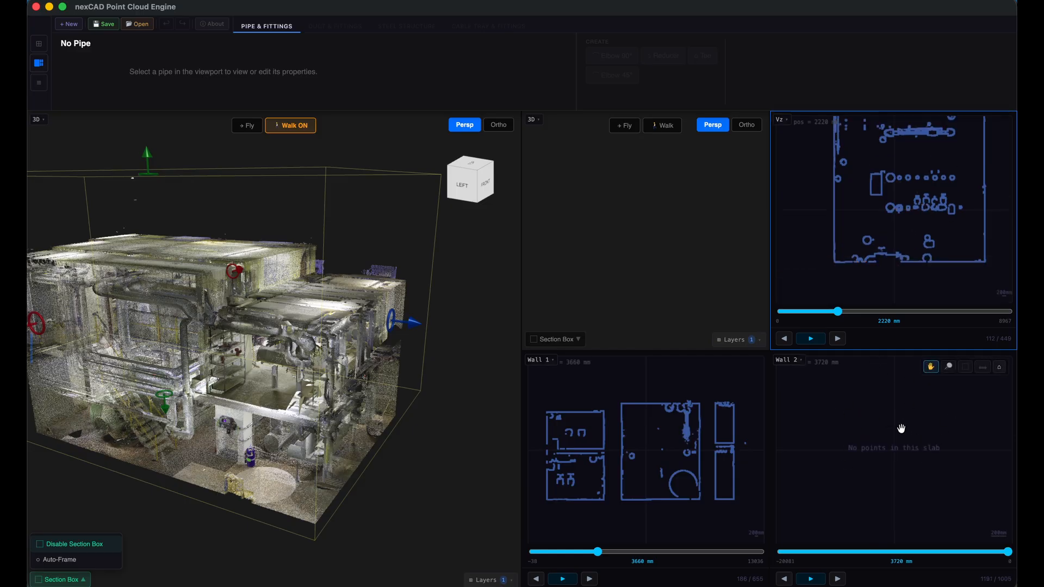
click(873, 552)
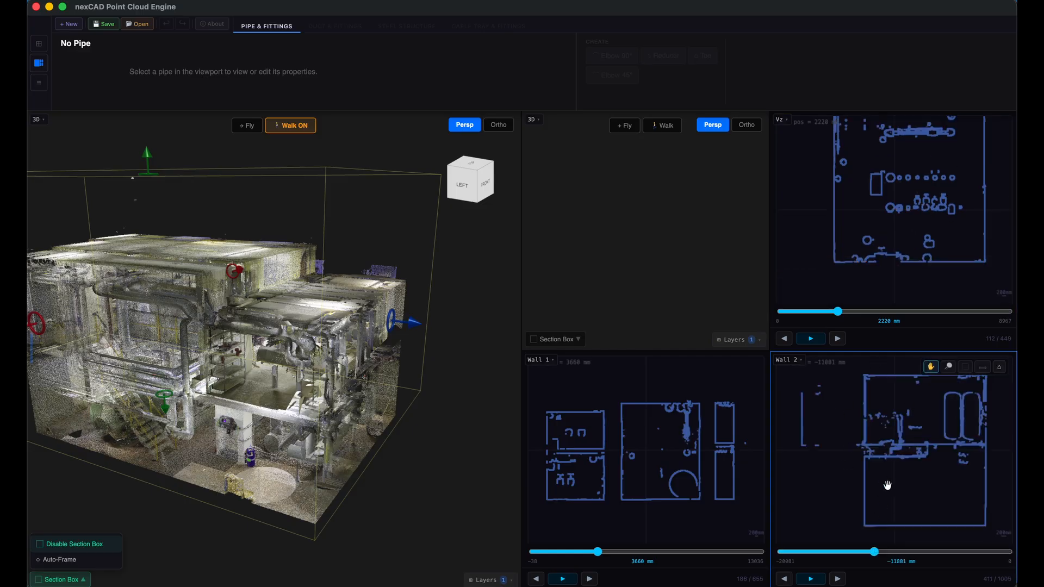
- Run Circle Fit detection across the Vz, Wall 1 and Wall 2 slices to find the pipes
scroll(889, 256, down, 5)
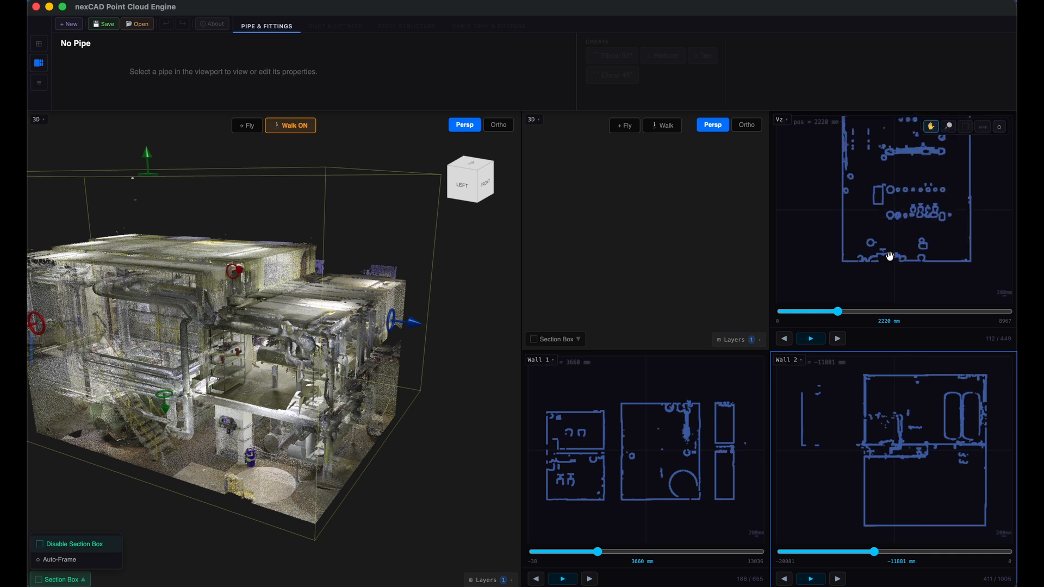
drag(890, 253, 888, 264)
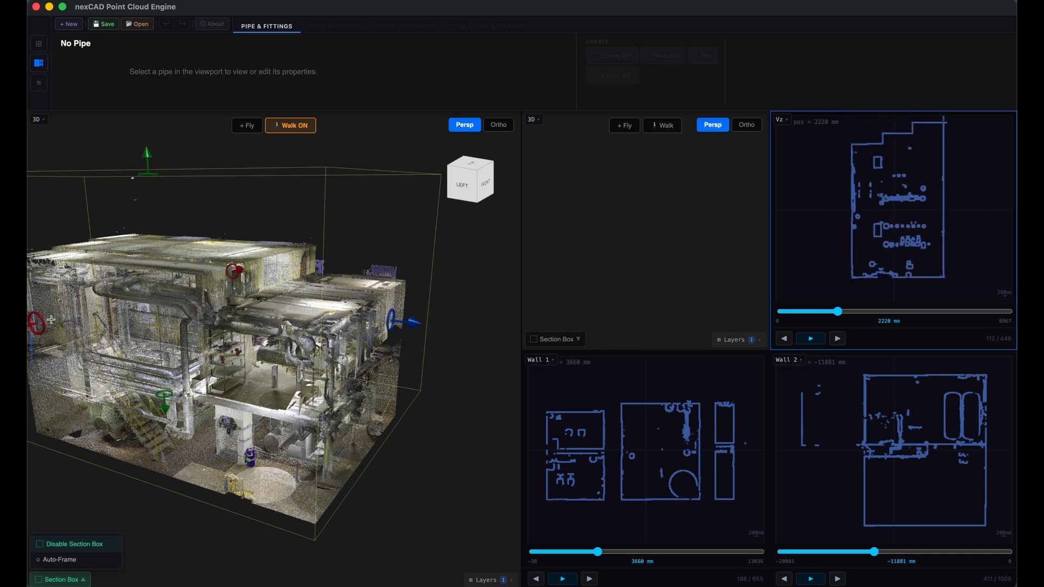
mouse_move(30, 340)
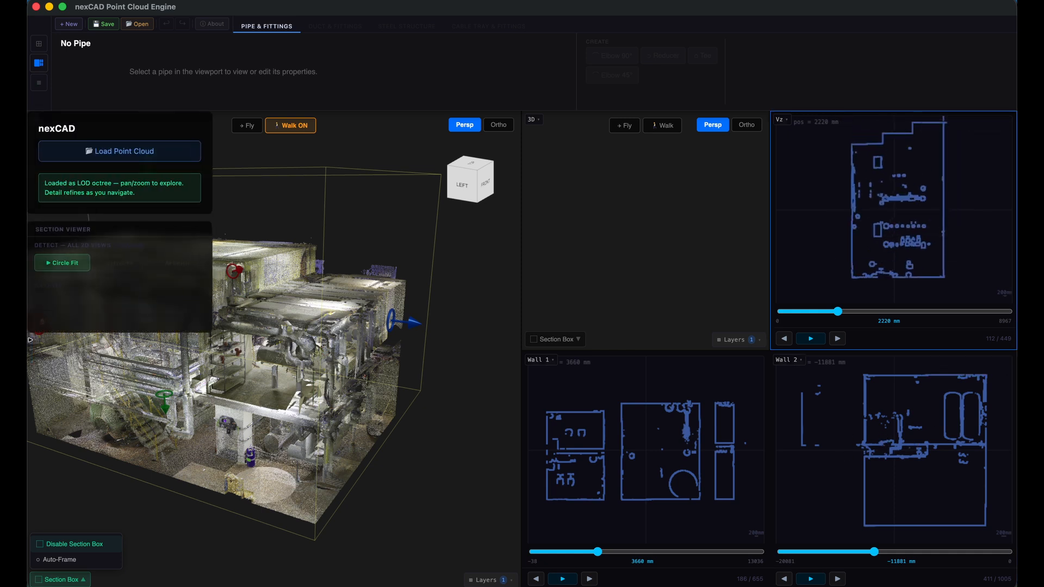
click(60, 269)
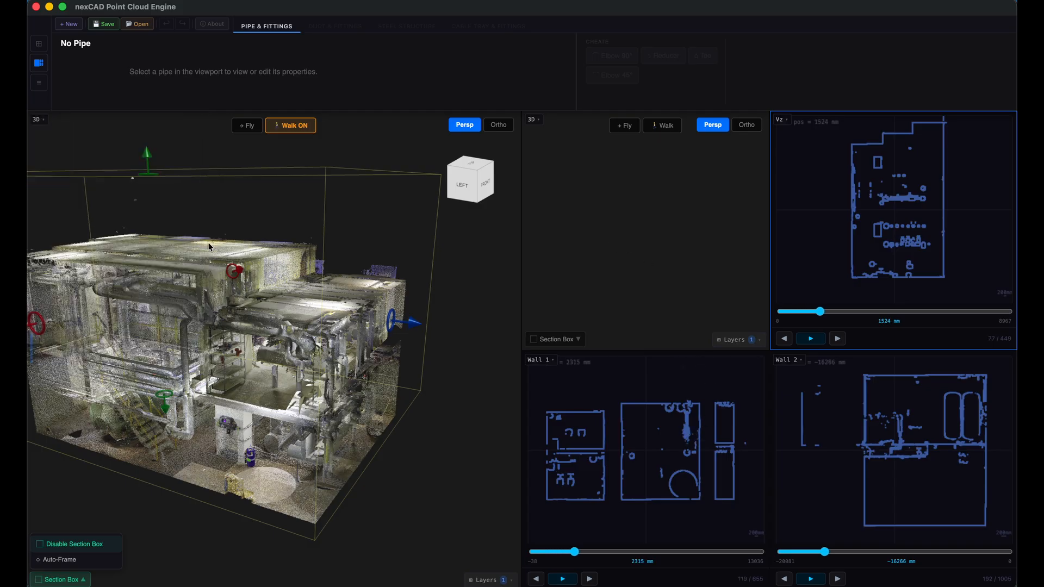
mouse_move(30, 256)
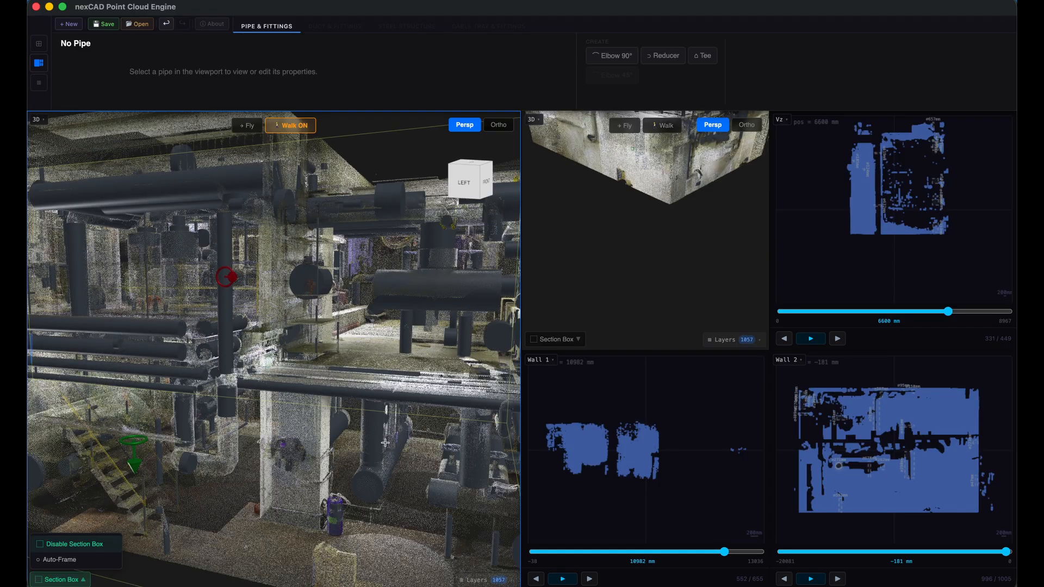
- Create a 90° elbow joining the large vertical pipe to the horizontal pipe above it
key(w)
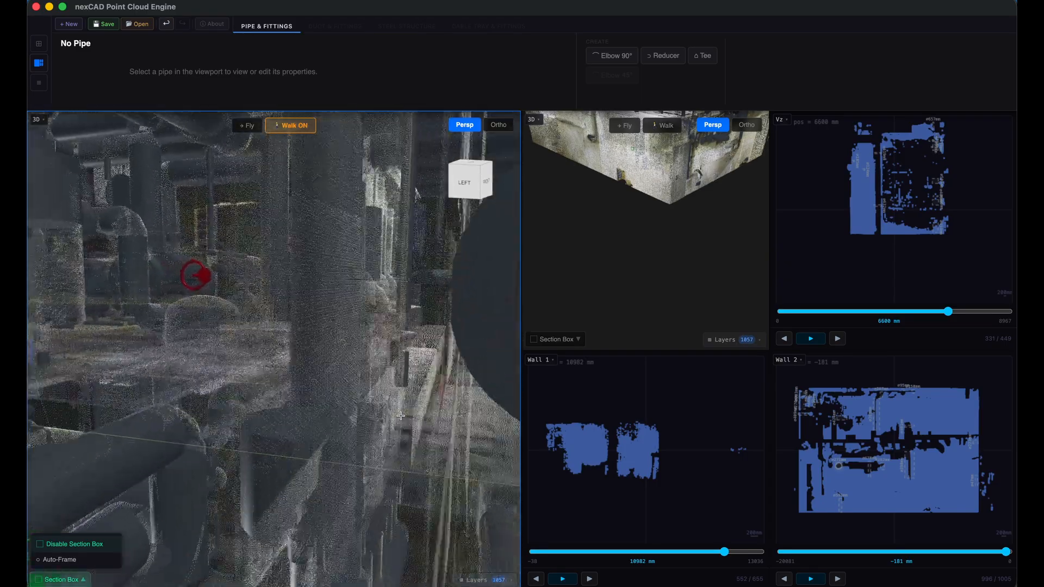
key(w)
drag(401, 416, 251, 457)
key(w)
key(w)
key(w)
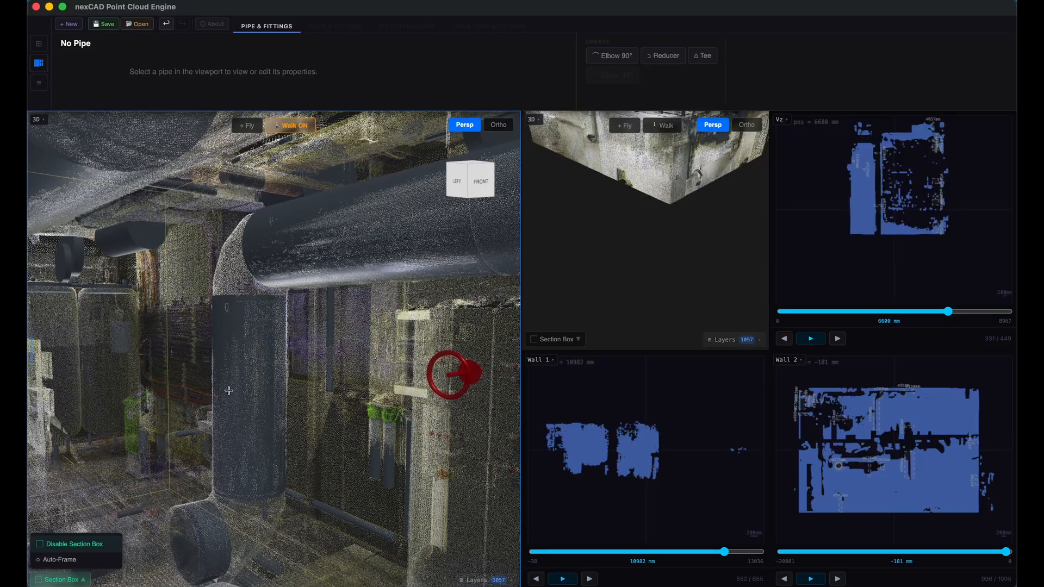
click(615, 62)
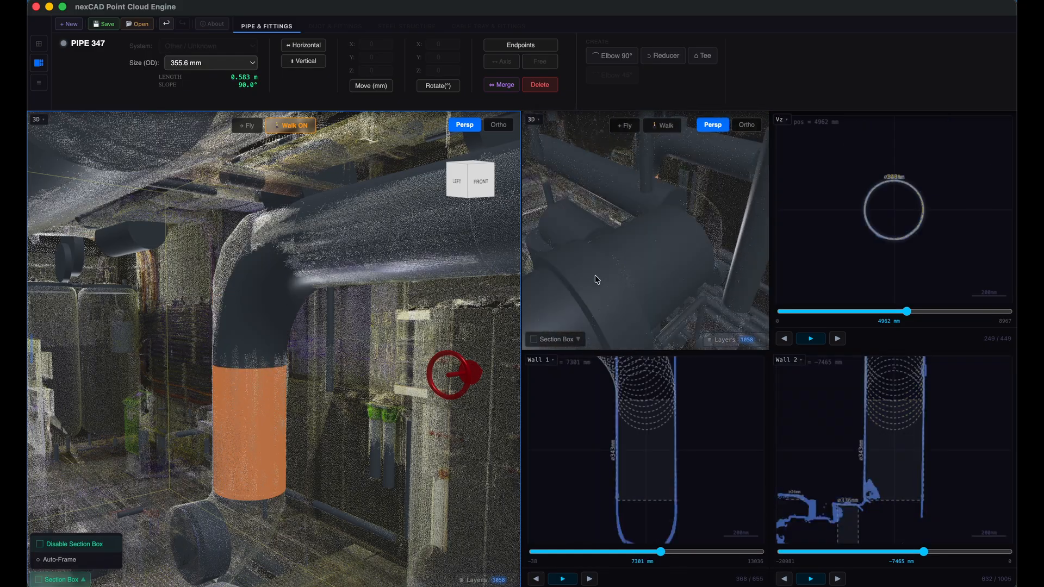
- Enable an auto-framing section box in the second 3D view and disable the section box in the main 3D view
click(557, 340)
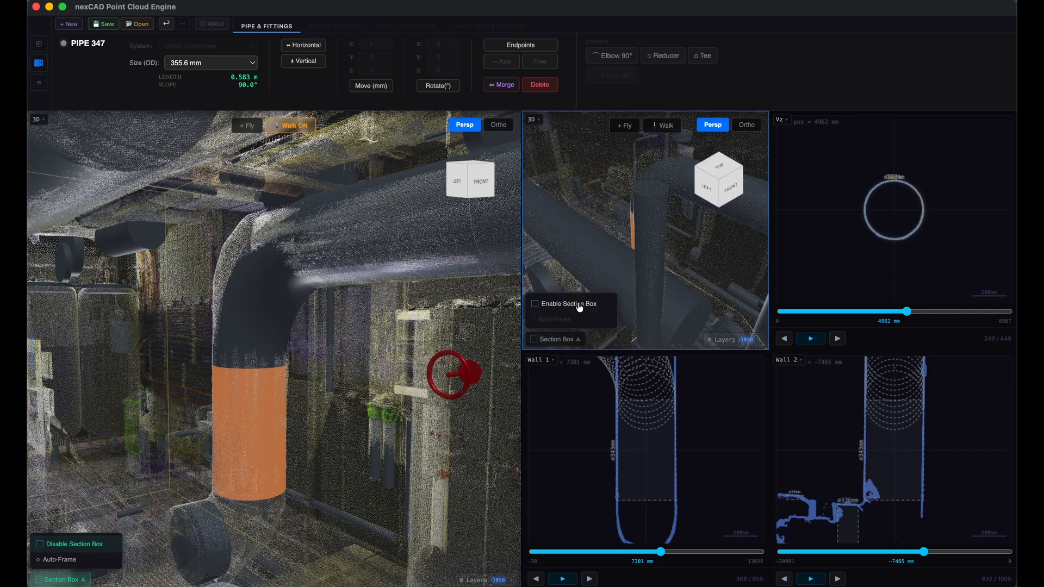
click(583, 319)
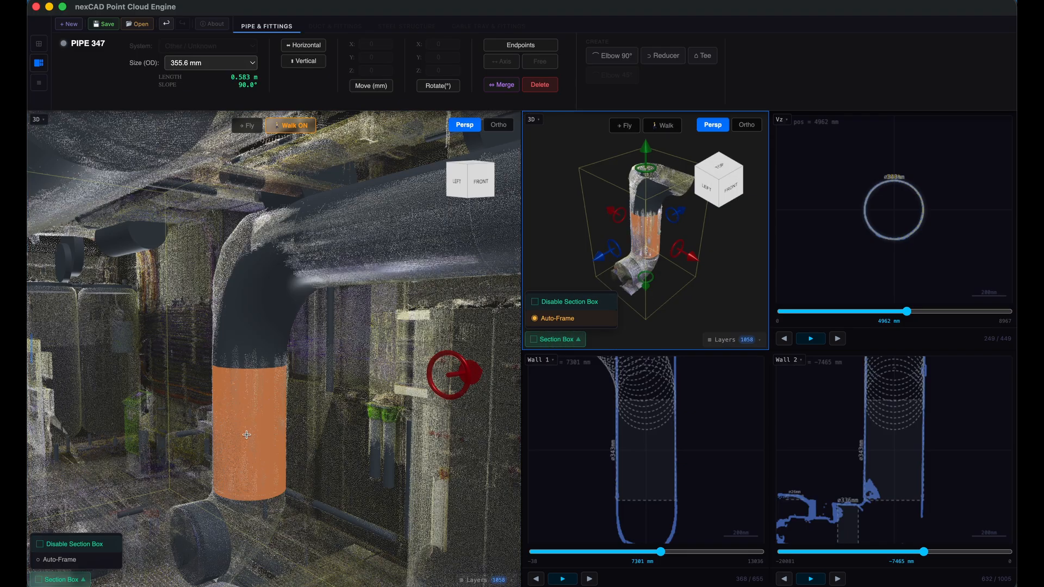
click(75, 544)
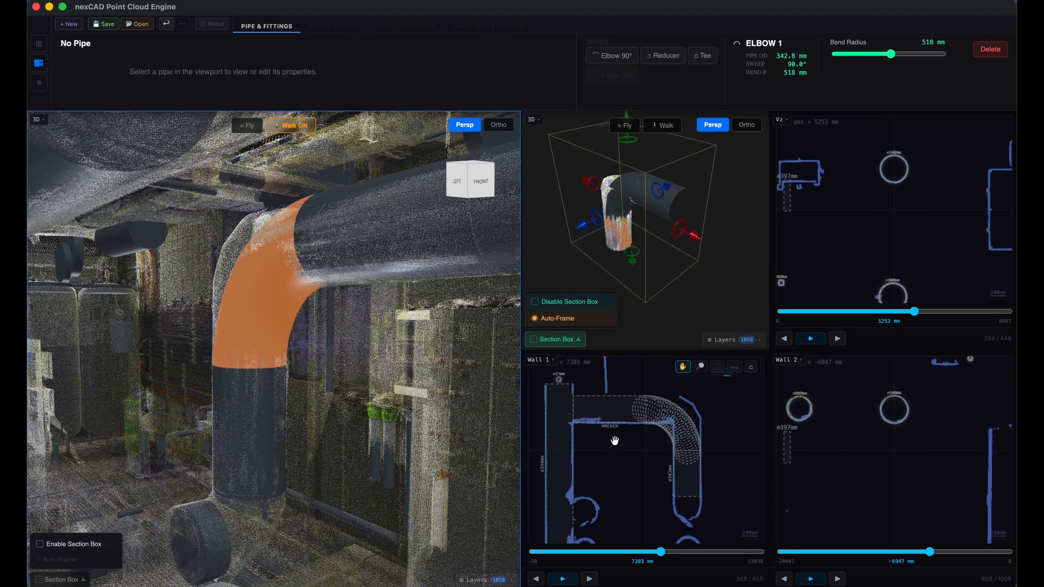
- Reduce the bend radius of the elbow at the top of the large vertical pipe to 240 mm to match the Wall 1 slice
scroll(675, 427, up, 3)
drag(675, 430, 663, 436)
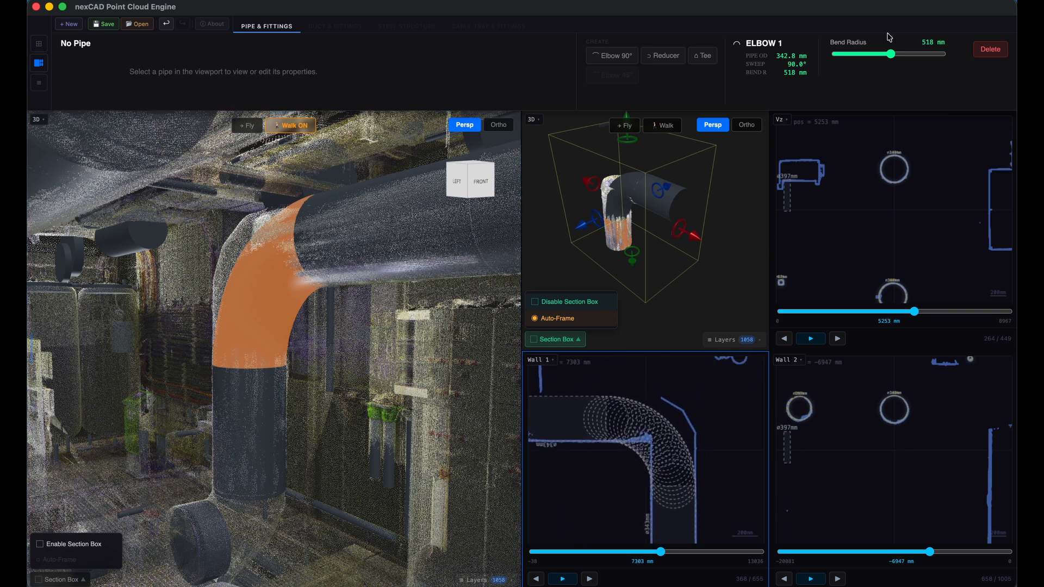
drag(891, 54, 863, 62)
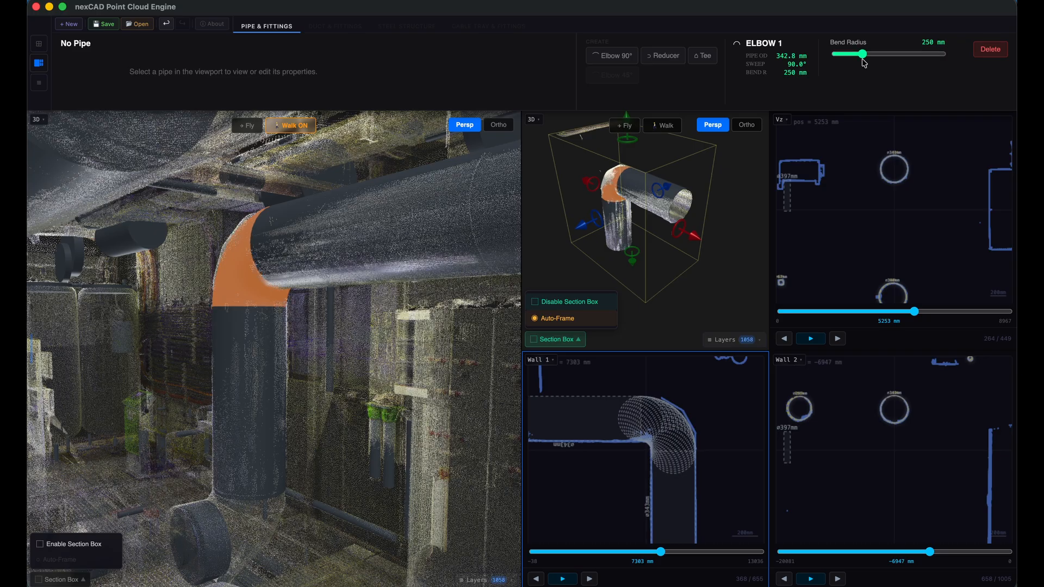
- Create a 90° elbow joining the vertical pipe's lower end to the short horizontal pipe, with a bend radius of 190 mm
drag(387, 305, 361, 262)
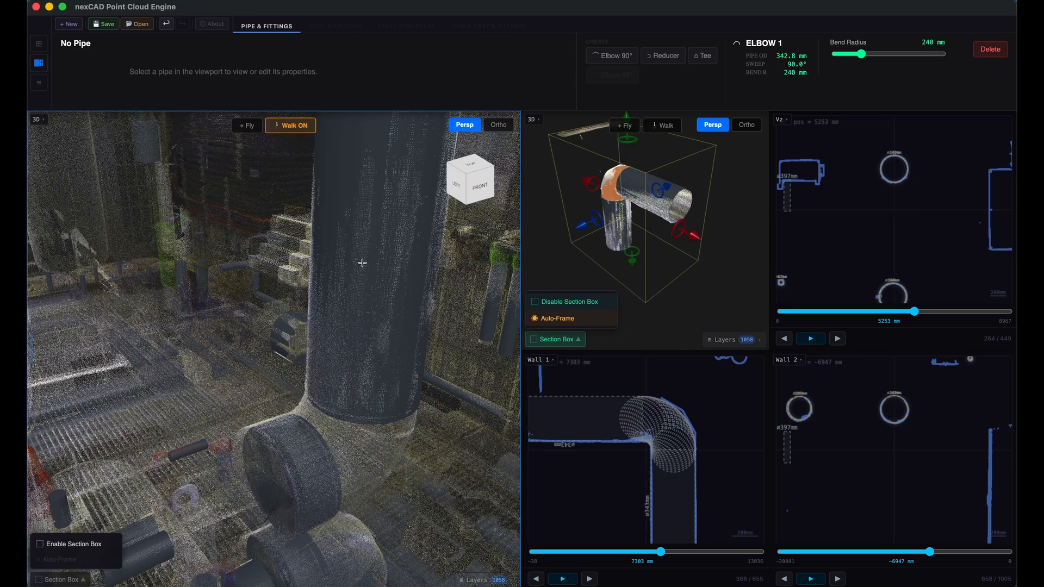
click(618, 56)
click(315, 455)
click(351, 407)
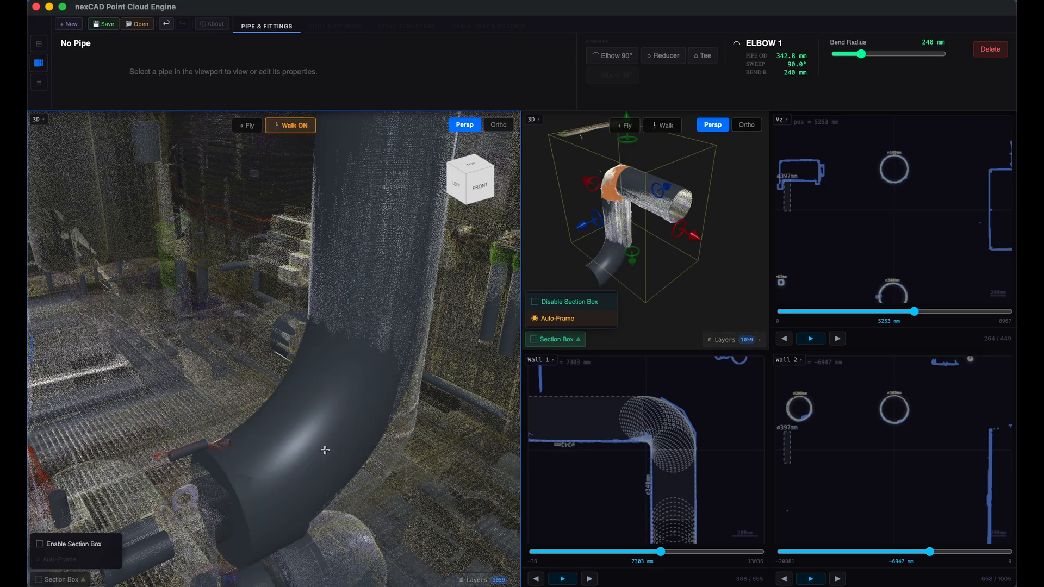
scroll(960, 485, up, 5)
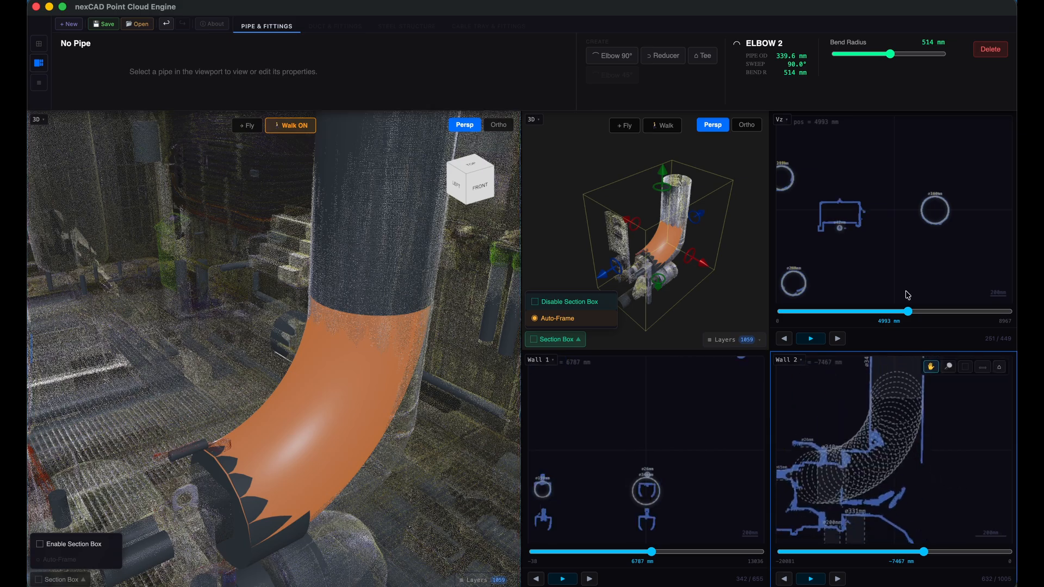
drag(890, 54, 857, 66)
- Create a 90° elbow joining the short pipe stub below to the vertical pipe beneath it, and reduce its bend radius to fit the scan
drag(402, 383, 384, 380)
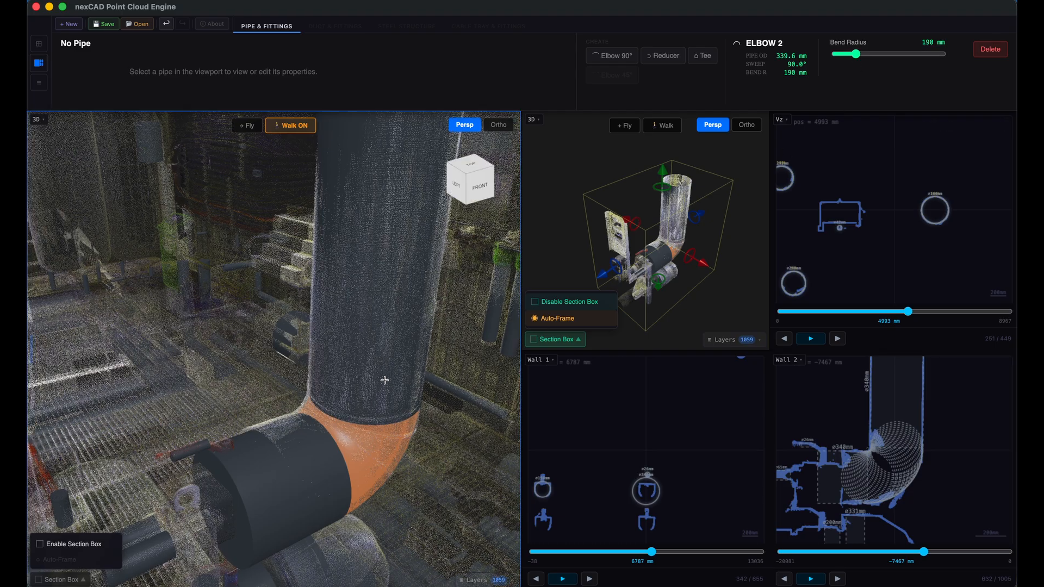
click(344, 419)
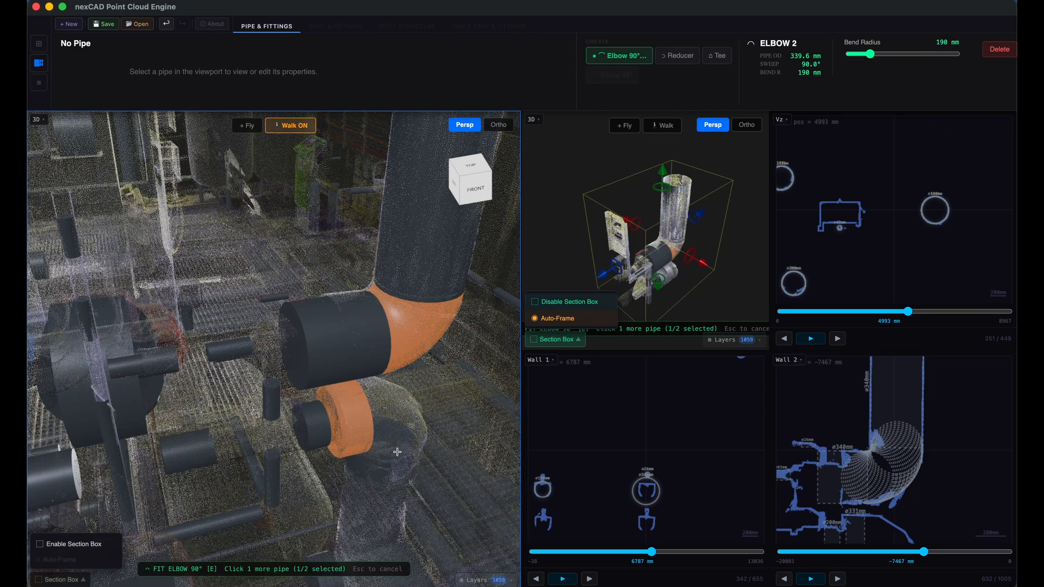
click(398, 452)
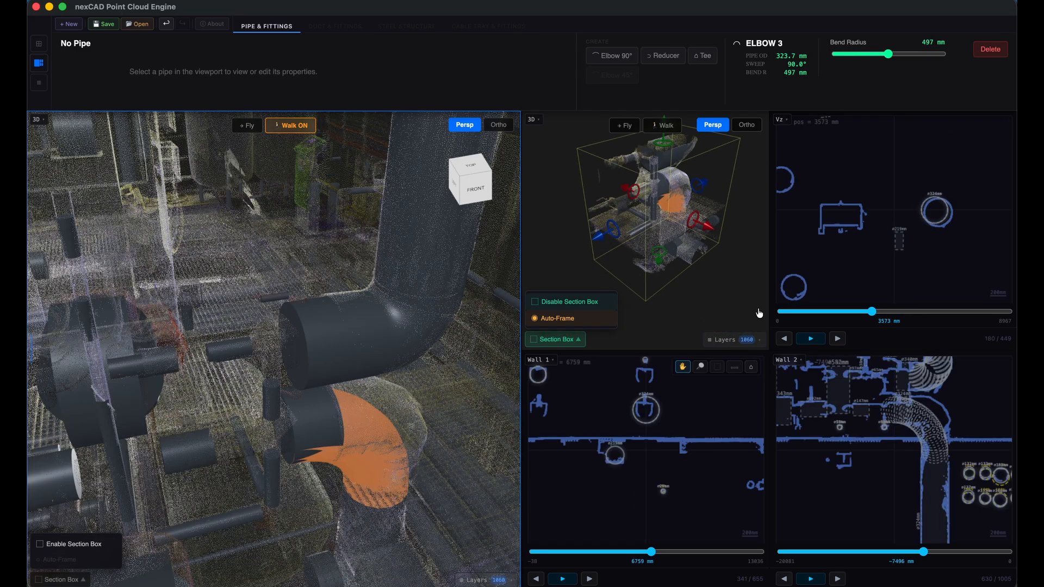
drag(952, 373, 960, 414)
scroll(924, 392, up, 2)
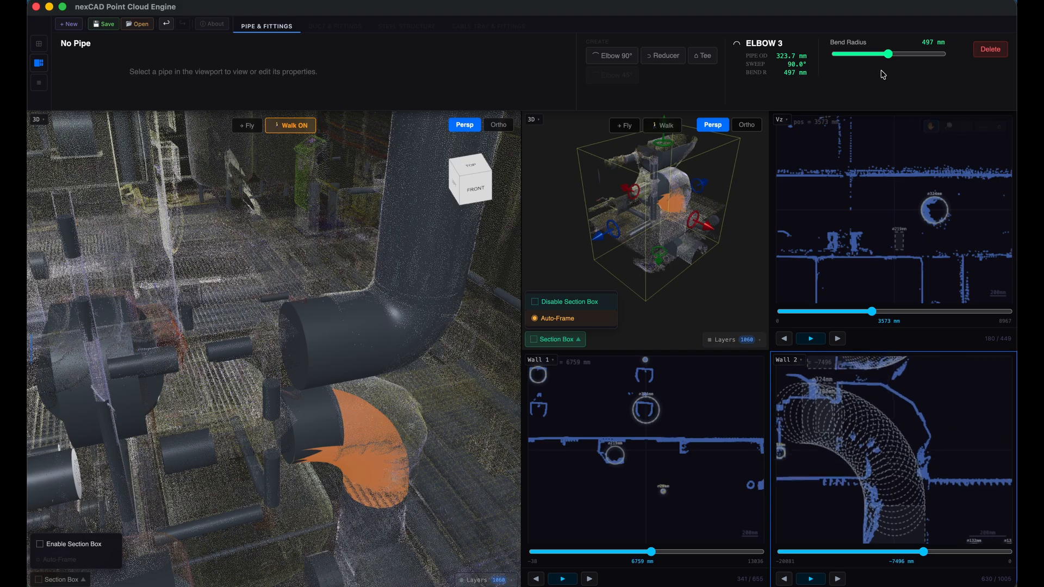
drag(888, 54, 854, 76)
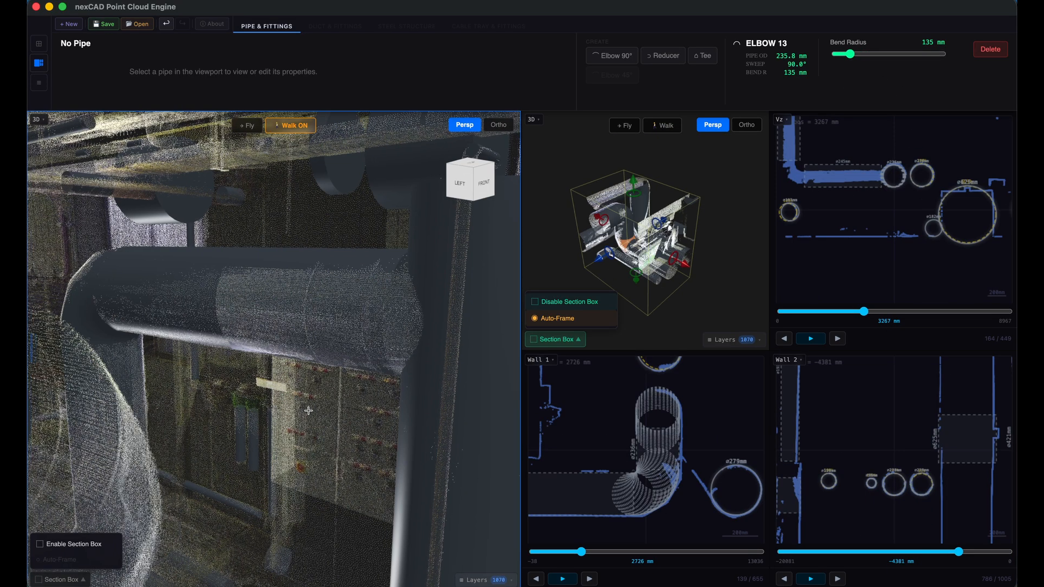
- Create a tee joining the horizontal pipe to the large vertical pipe it runs into
click(703, 56)
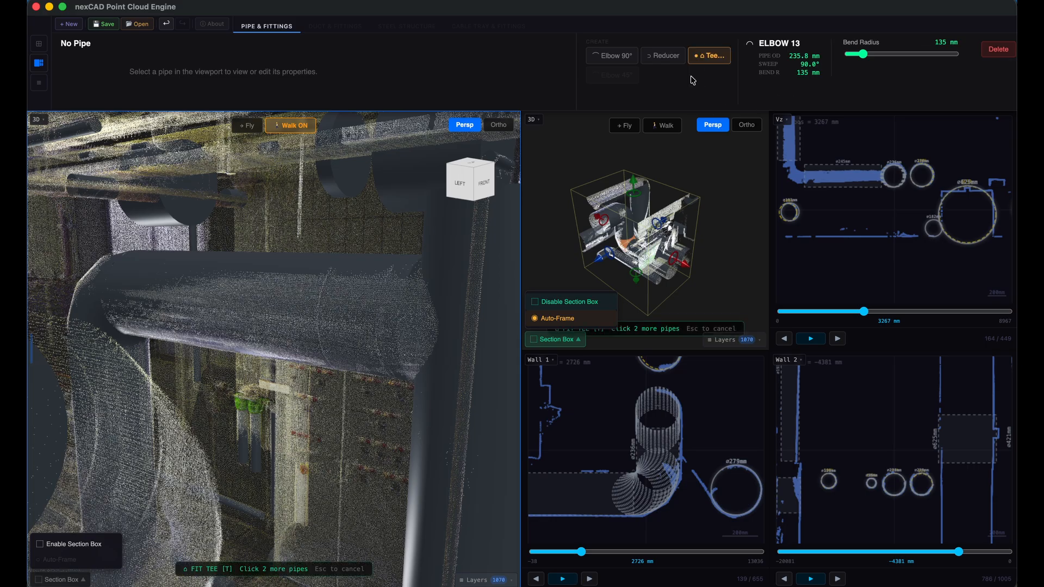
click(318, 322)
click(471, 347)
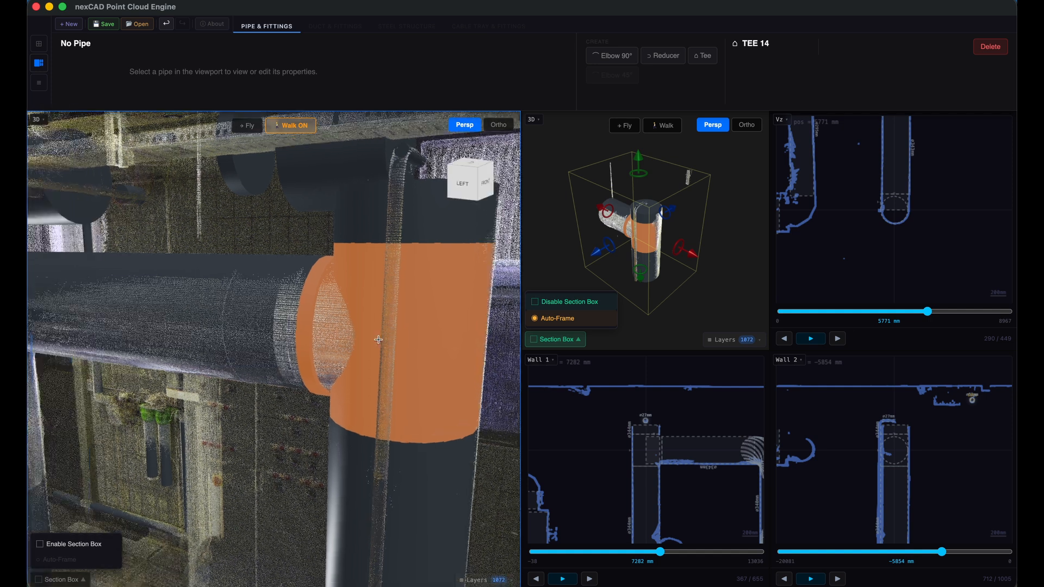
- Merge the 406.4 mm pipe segment with the short 457.2 mm segment in line with it into one continuous pipe
drag(379, 340, 375, 363)
click(421, 474)
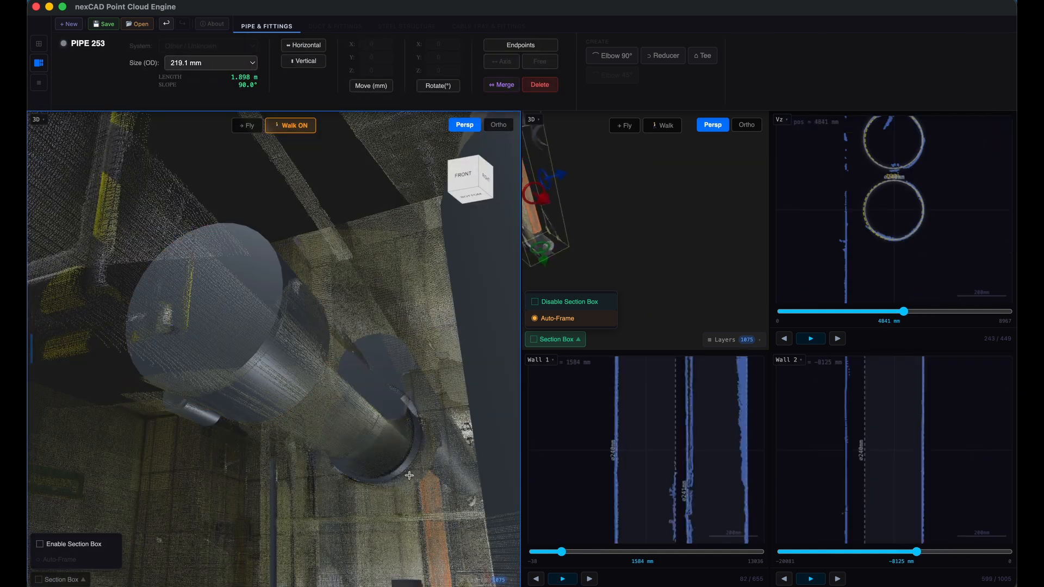
click(403, 463)
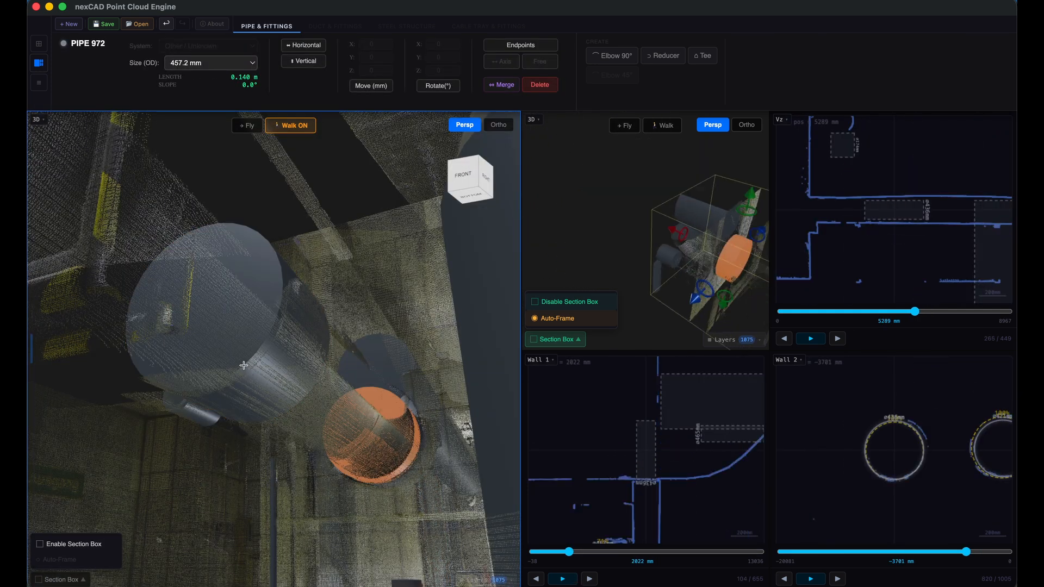
click(244, 365)
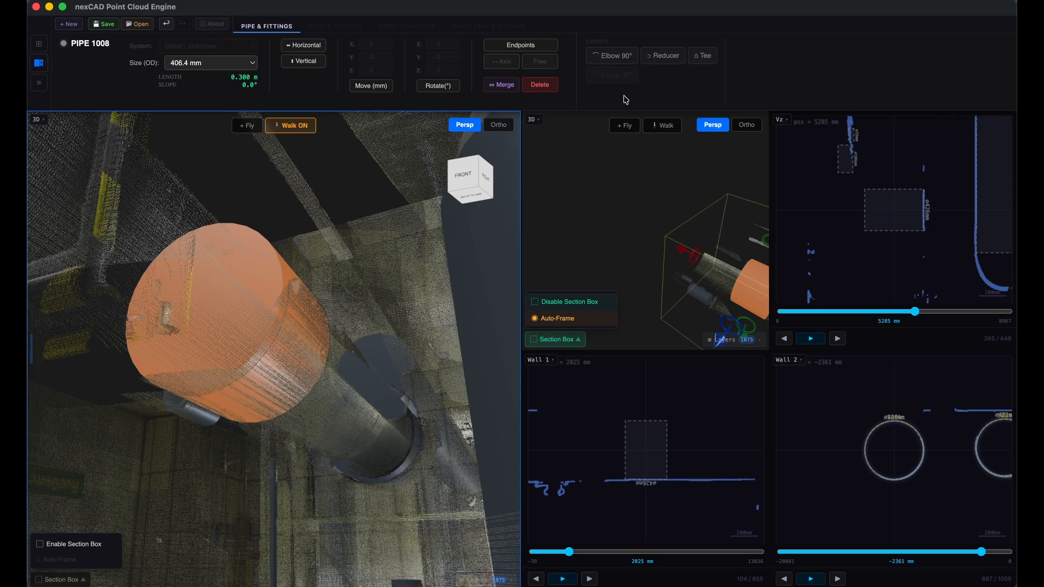
click(501, 85)
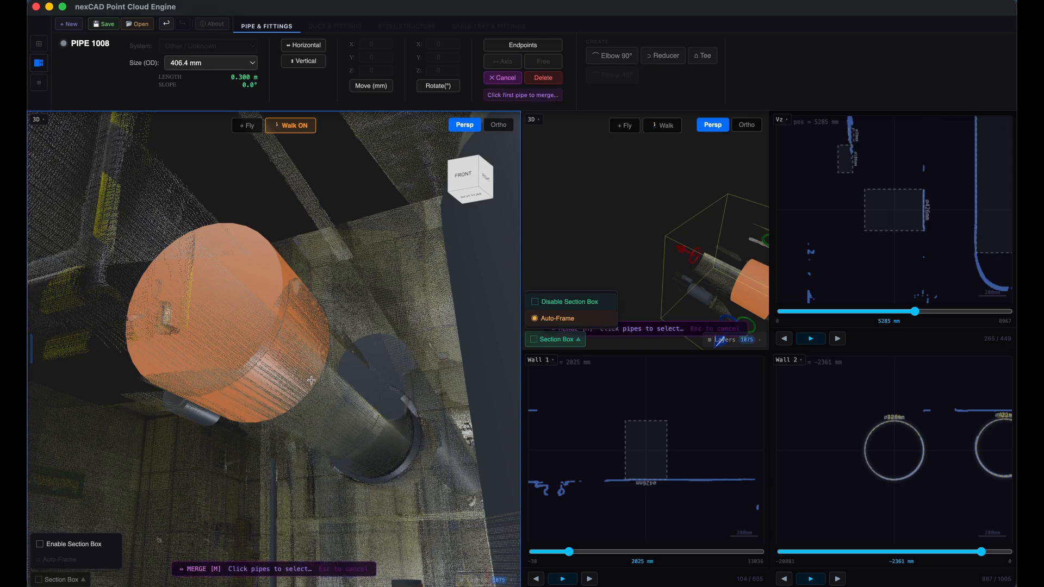
click(294, 368)
click(385, 454)
right_click(384, 455)
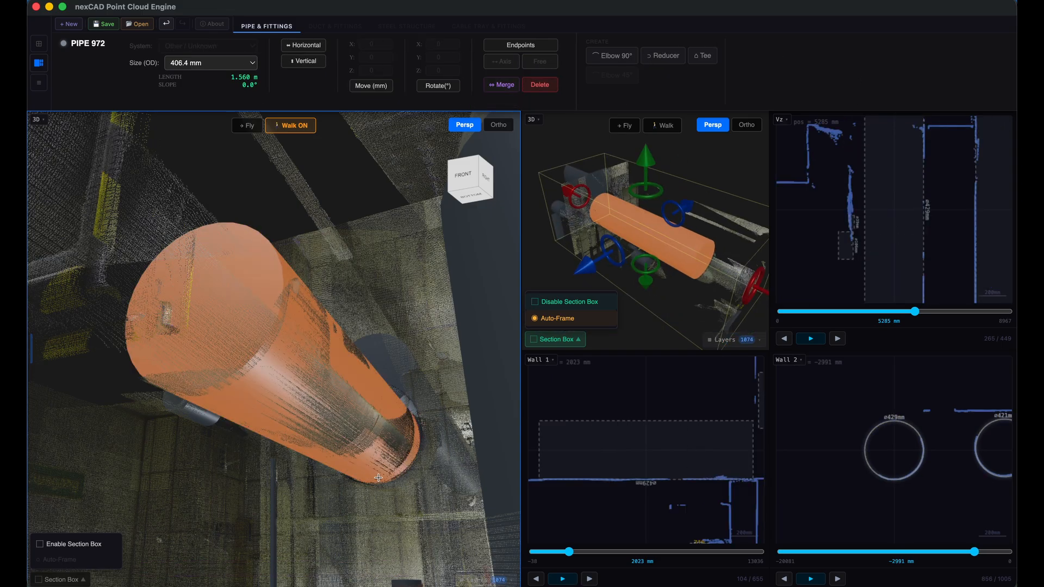
- Walk through the 3D point cloud to inspect the pipework around the merged pipe
key(w)
drag(378, 478, 377, 449)
key(w)
key(w)
key(w)
key(w)
drag(450, 446, 383, 435)
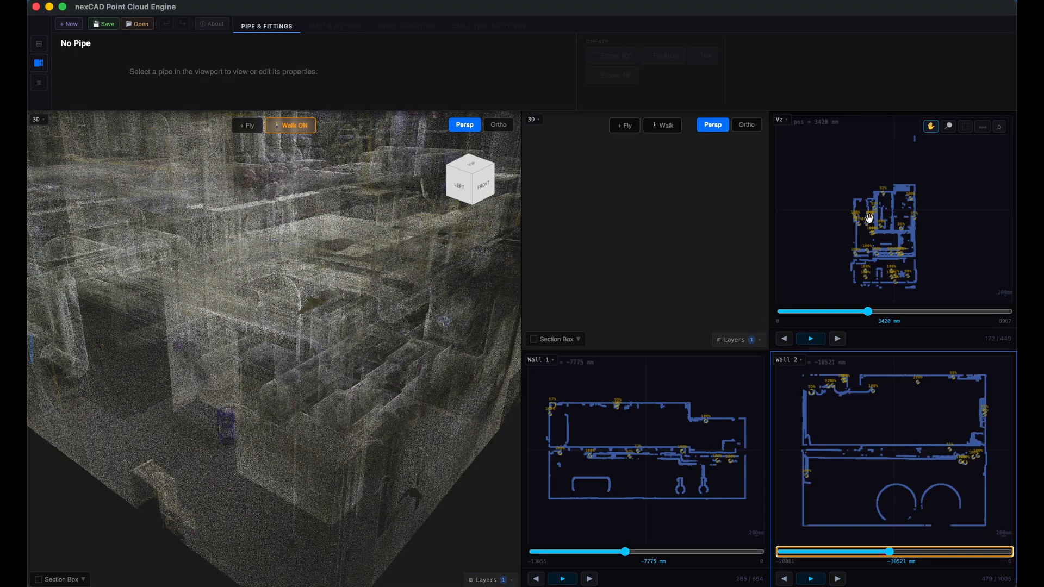
- Examine the detected circles and their confidence percentages across the Vz slice at 3420 mm
scroll(869, 218, up, 4)
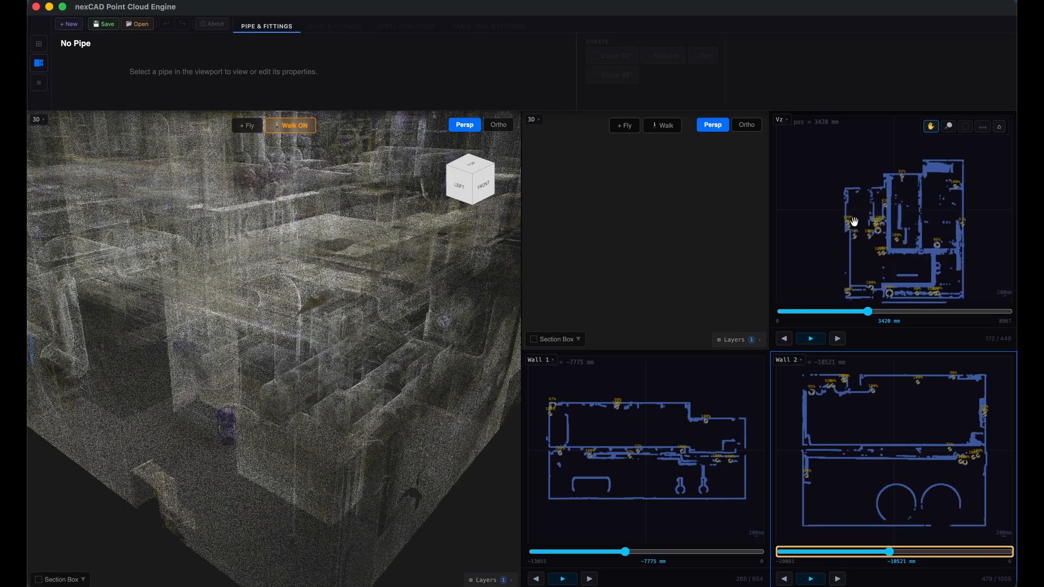
scroll(854, 221, up, 6)
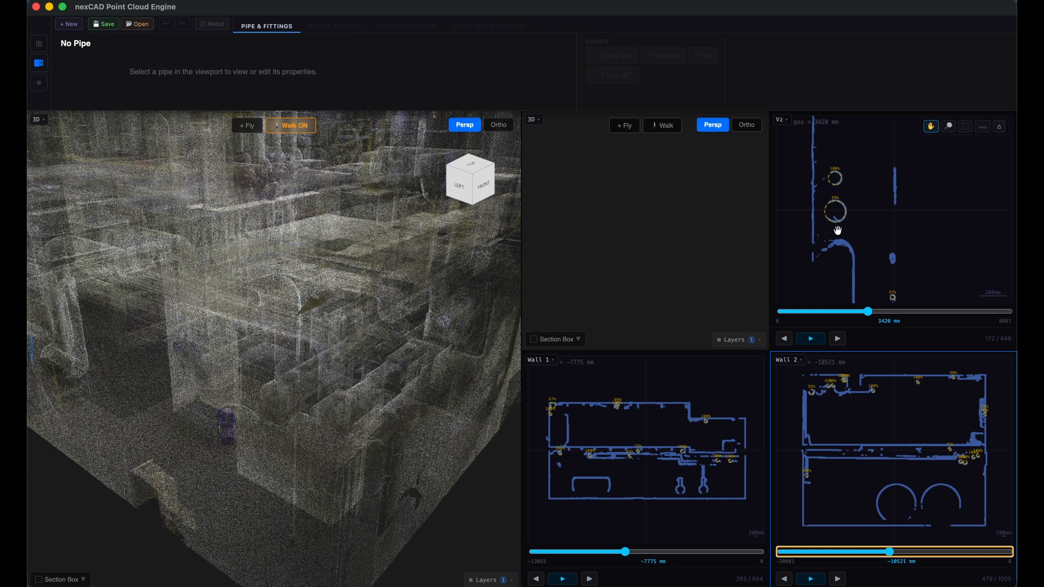
scroll(845, 209, up, 5)
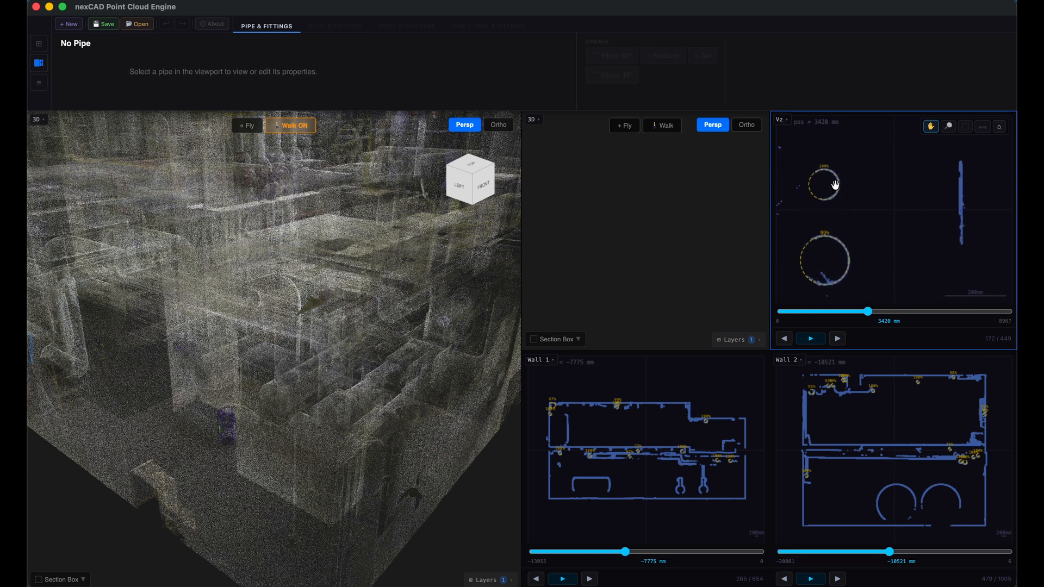
drag(886, 239, 894, 215)
scroll(899, 234, down, 3)
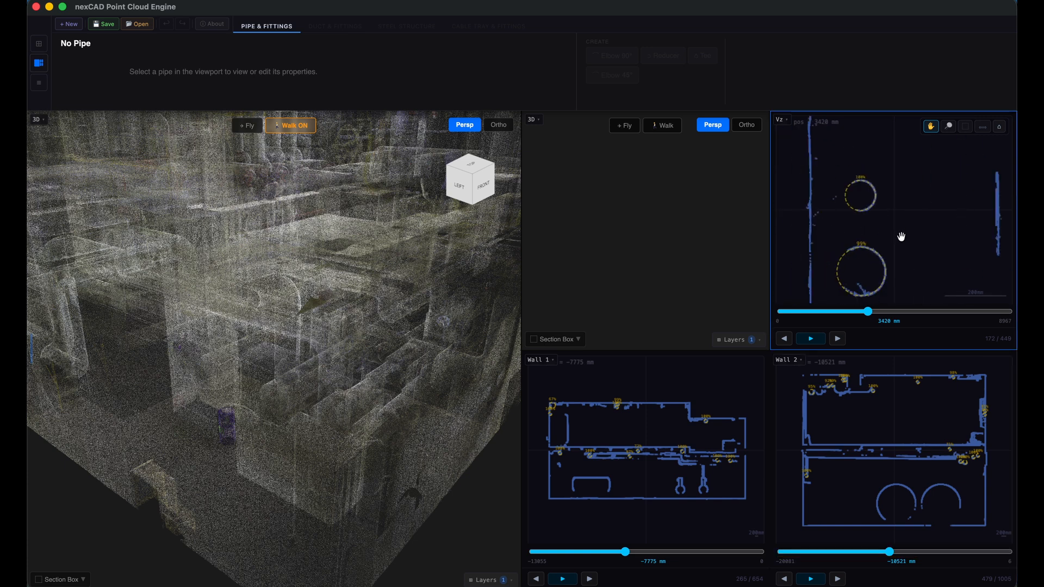
drag(928, 247, 797, 234)
drag(904, 225, 811, 231)
scroll(805, 231, up, 4)
drag(901, 239, 887, 143)
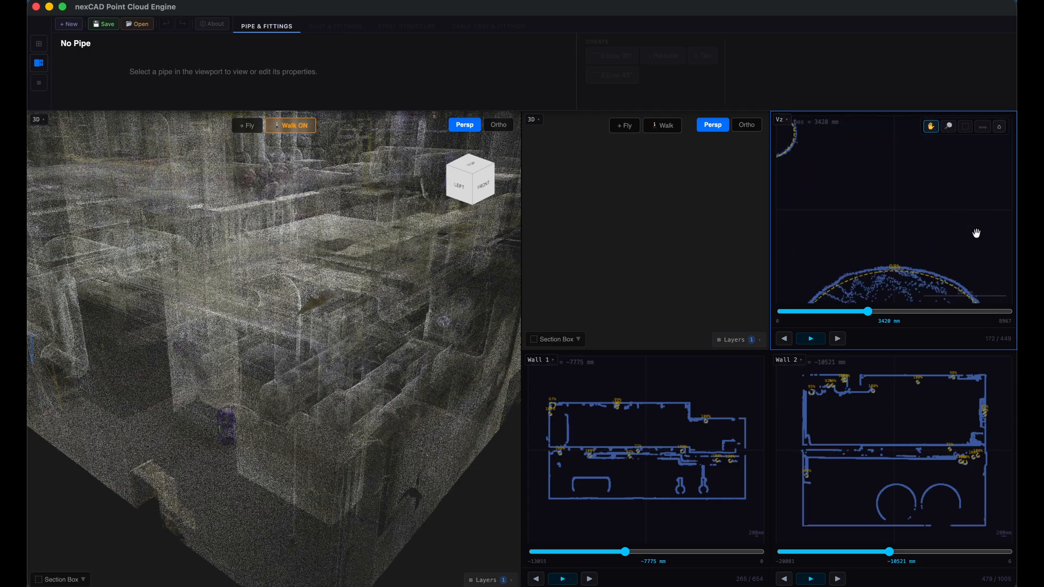
drag(976, 233, 913, 156)
scroll(913, 168, down, 4)
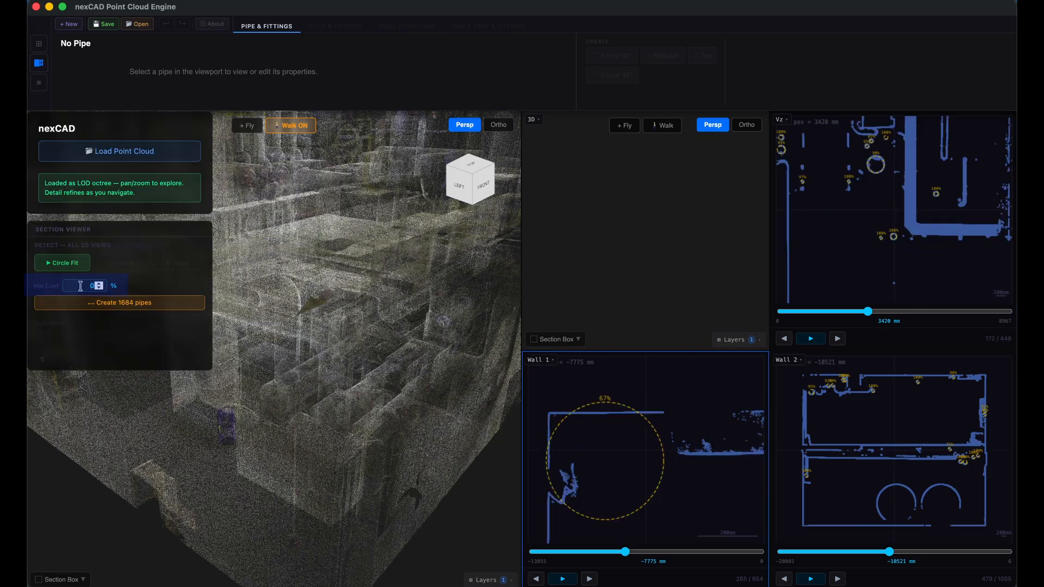
- Set the minimum confidence for the circle fit to 70%
text(70)
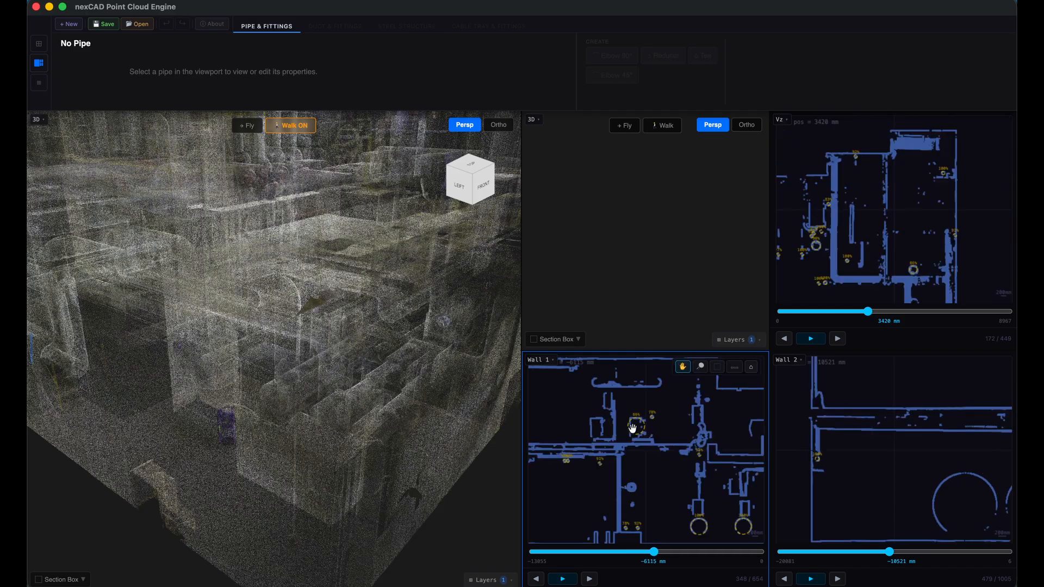
- Examine the large circle fitted to the rectangular outline in the Wall 1 slice at -6115 mm, opening and leaving its editing
scroll(633, 426, up, 5)
drag(702, 425, 695, 446)
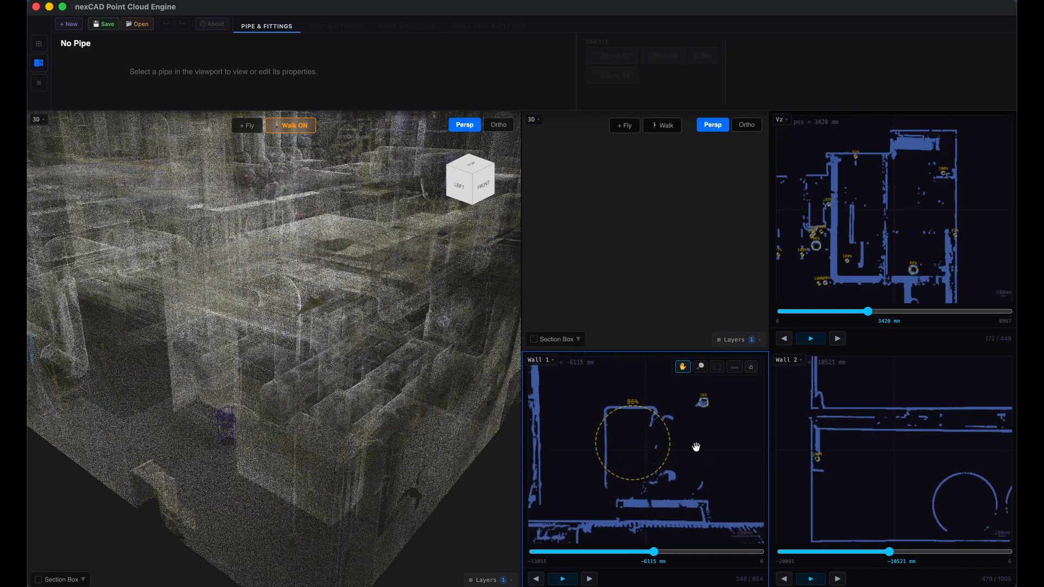
scroll(672, 451, up, 2)
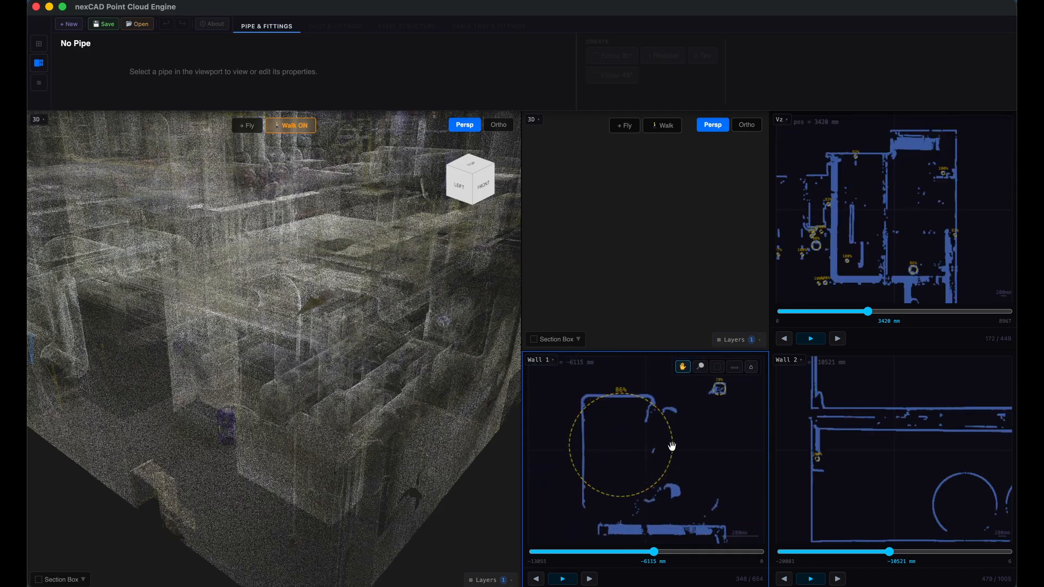
click(671, 446)
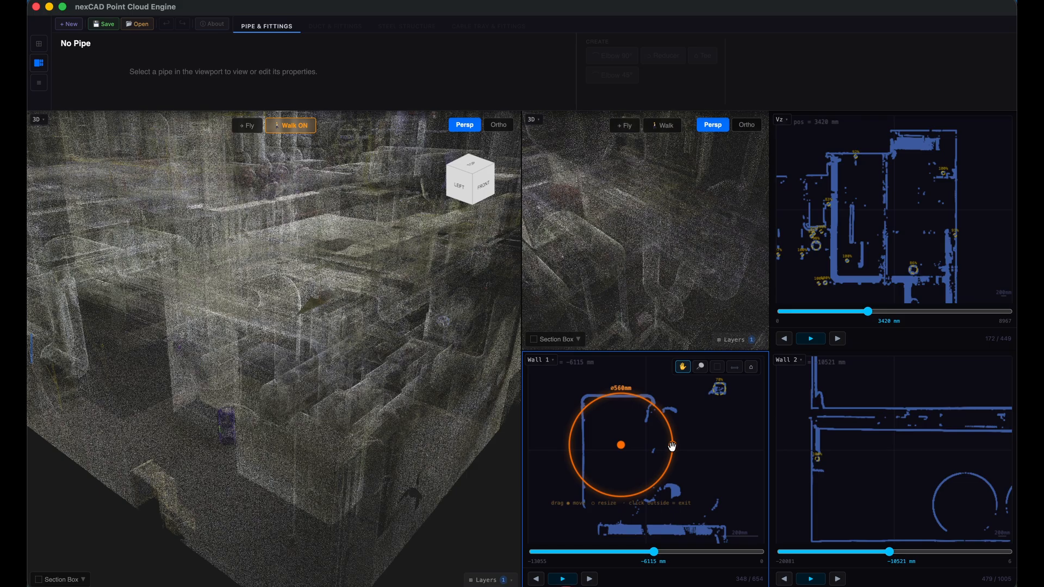
key(Escape)
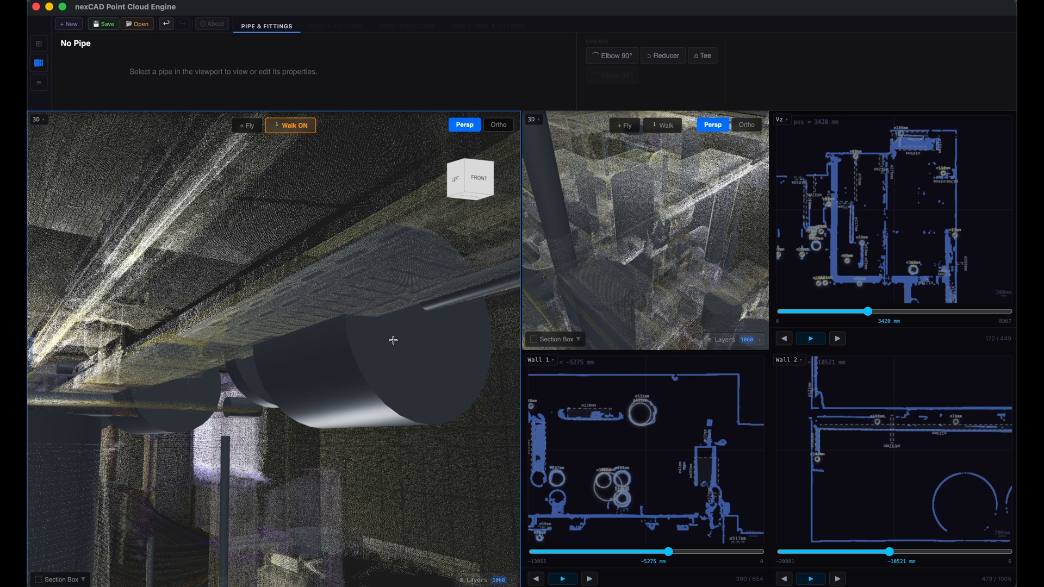
- Delete the falsely detected 508 mm pipe segment below the ceiling
click(392, 340)
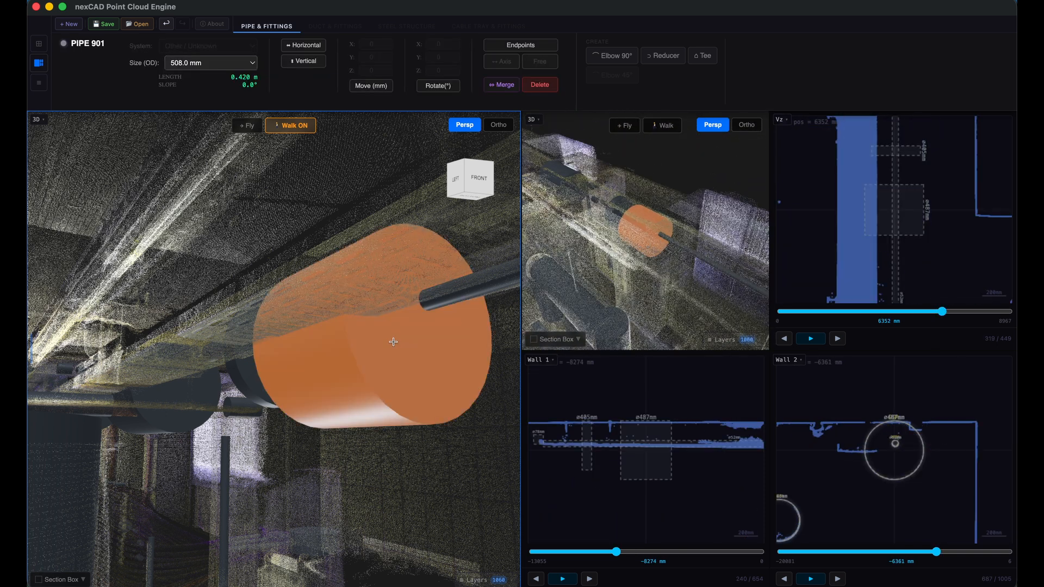
click(540, 84)
- Shrink the circle of the short 457.2 mm pipe in the Wall 2 slice to a diameter of about 223 mm and save it
click(897, 420)
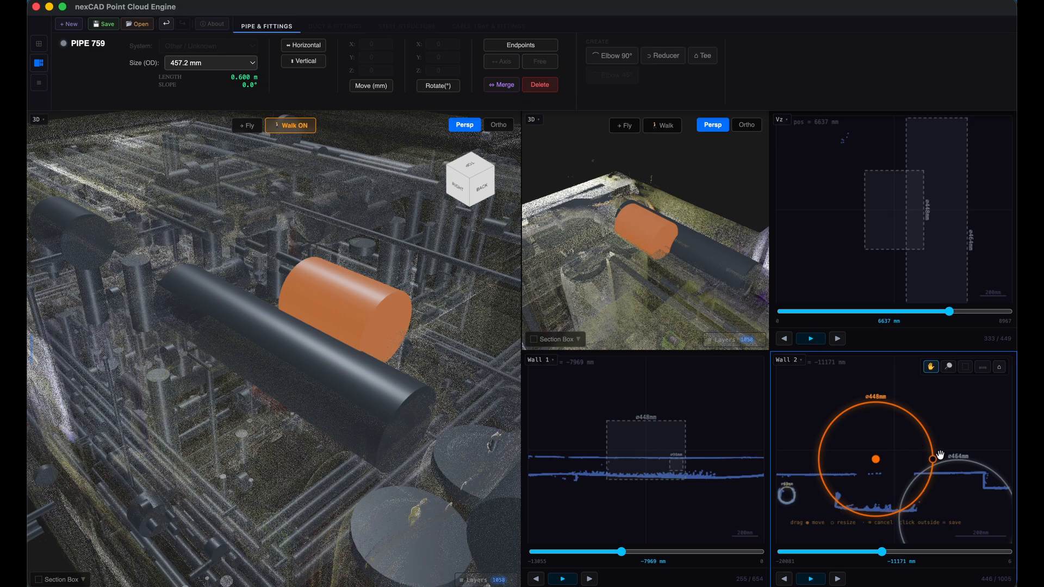
drag(931, 458, 903, 460)
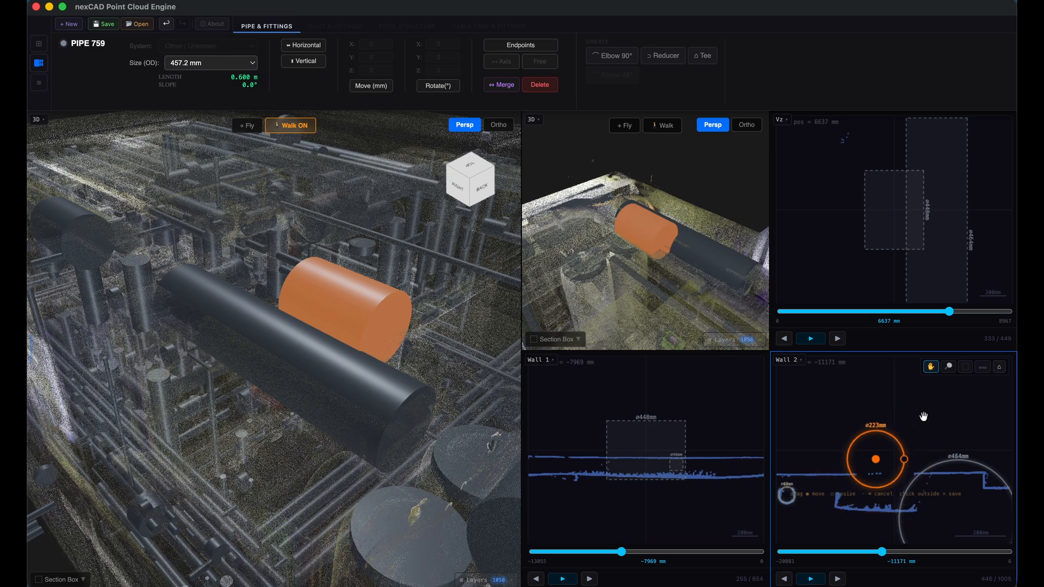
click(922, 417)
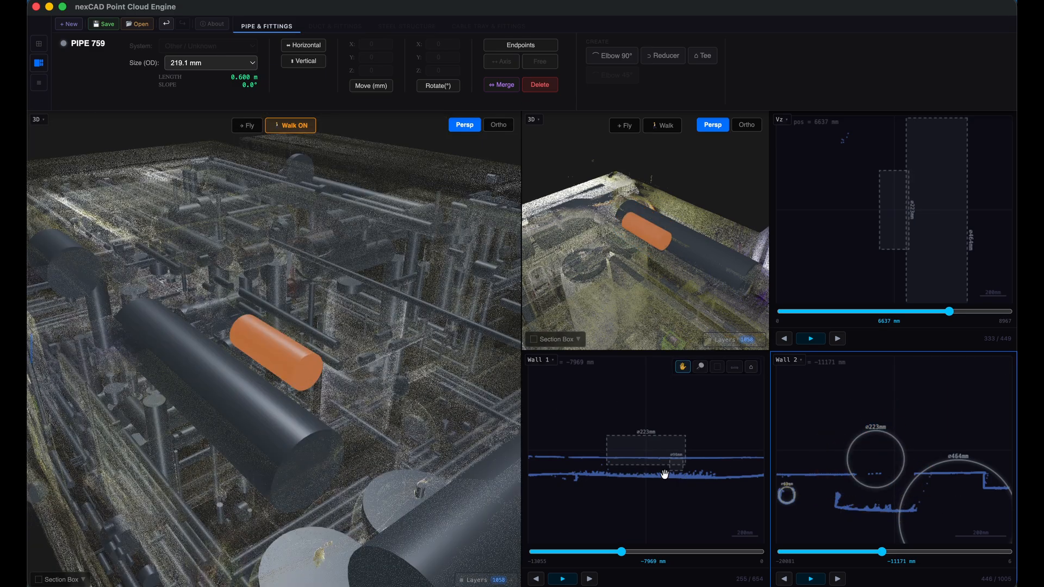
- Enlarge the circle of the 0.6 m long 219.1 mm pipe in the Wall 2 slice and save it
click(891, 438)
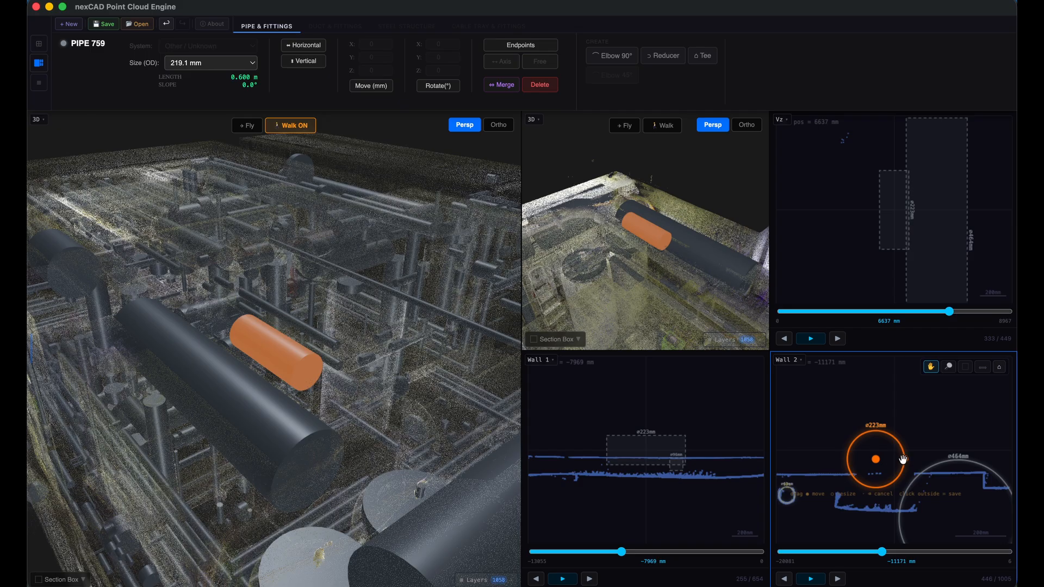
drag(903, 459, 983, 429)
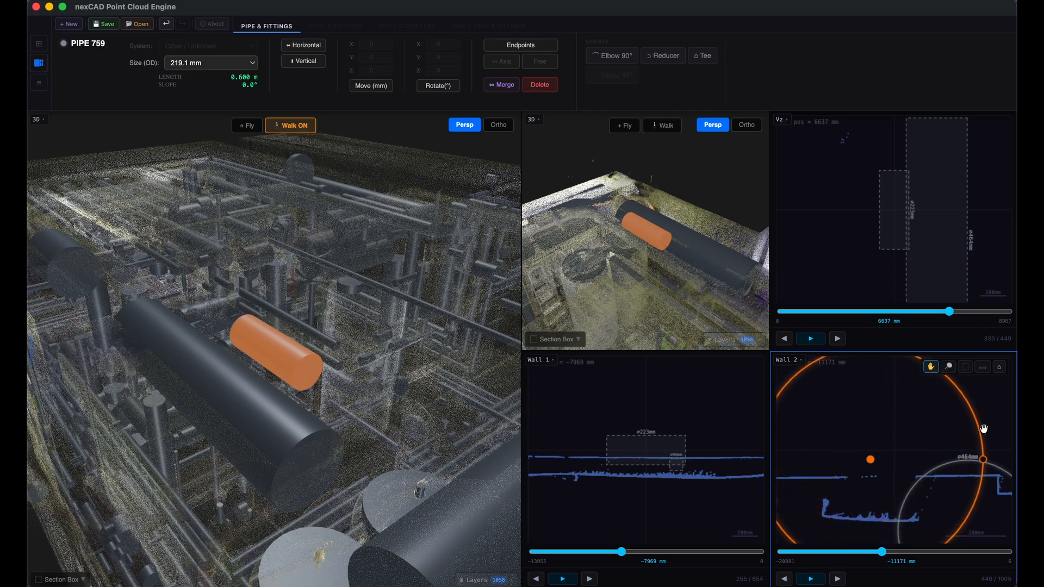
click(988, 407)
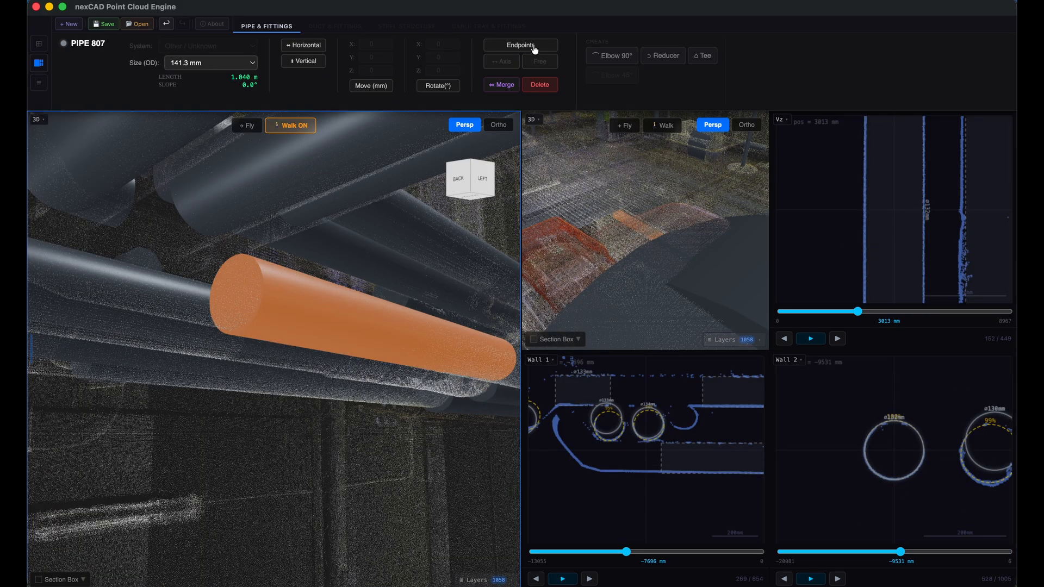
- Adjust the near end of the 1.04 m long 141.3 mm pipe along its axis and extend a pipe end in the Wall 1 slice
click(533, 47)
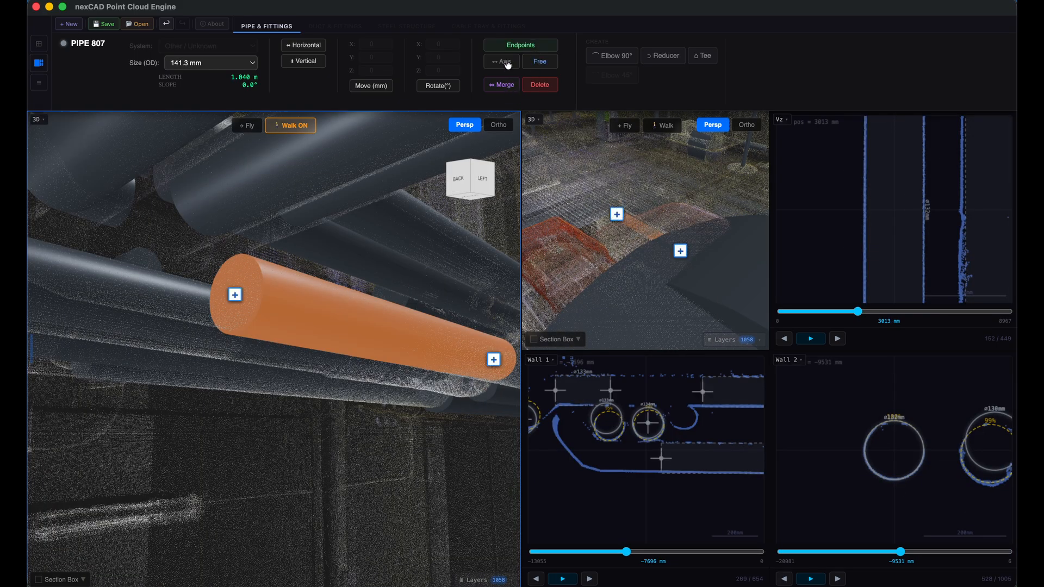
mouse_move(234, 295)
mouse_down()
mouse_move(68, 252)
mouse_move(262, 295)
mouse_move(76, 243)
mouse_move(268, 290)
mouse_move(255, 297)
mouse_up()
mouse_move(674, 460)
mouse_down()
mouse_move(633, 459)
mouse_move(701, 460)
mouse_move(631, 459)
mouse_up()
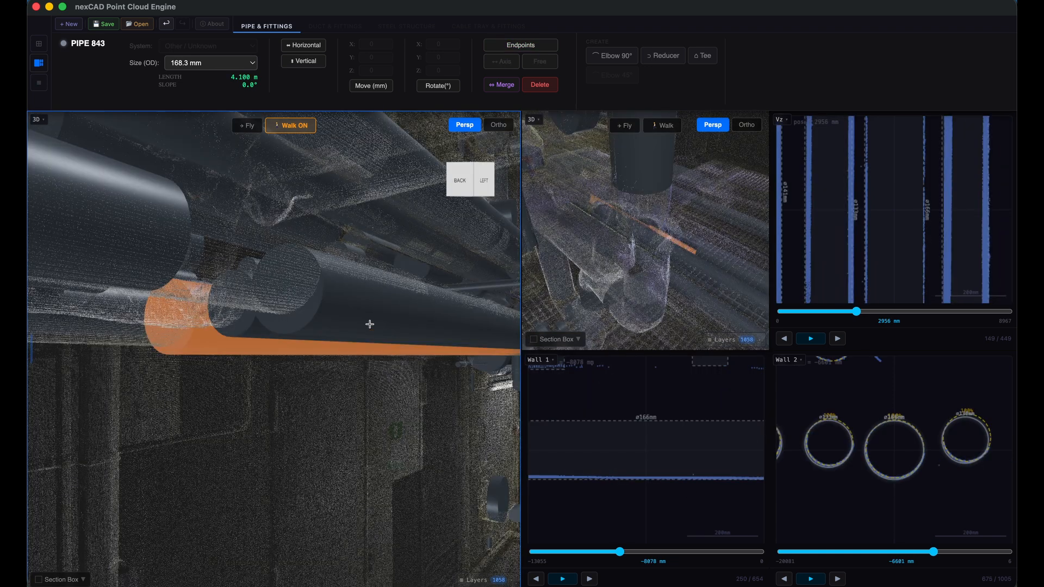
- Select the 4.2 m long 141.3 mm pipe and shift its near endpoint freely, off its axis, in the Wall 1 slice
click(364, 312)
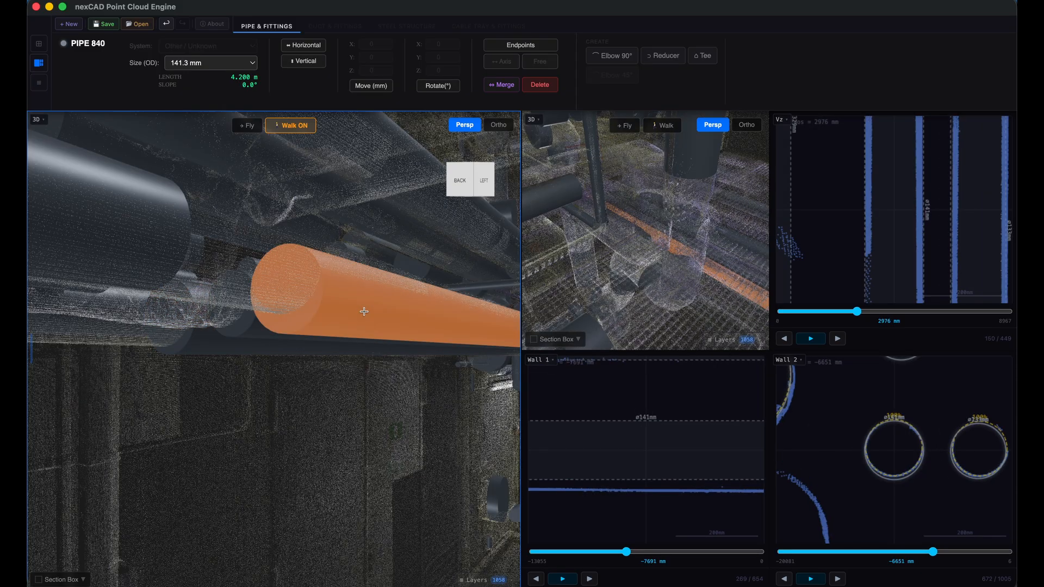
mouse_move(592, 459)
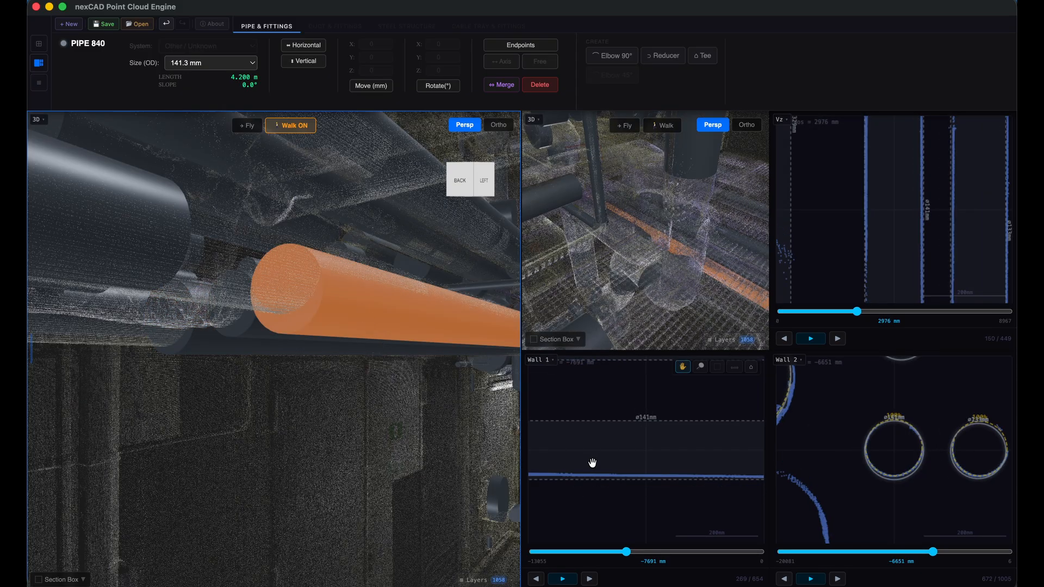
drag(575, 517, 721, 506)
mouse_move(595, 508)
mouse_down()
mouse_move(716, 505)
mouse_move(606, 513)
mouse_up()
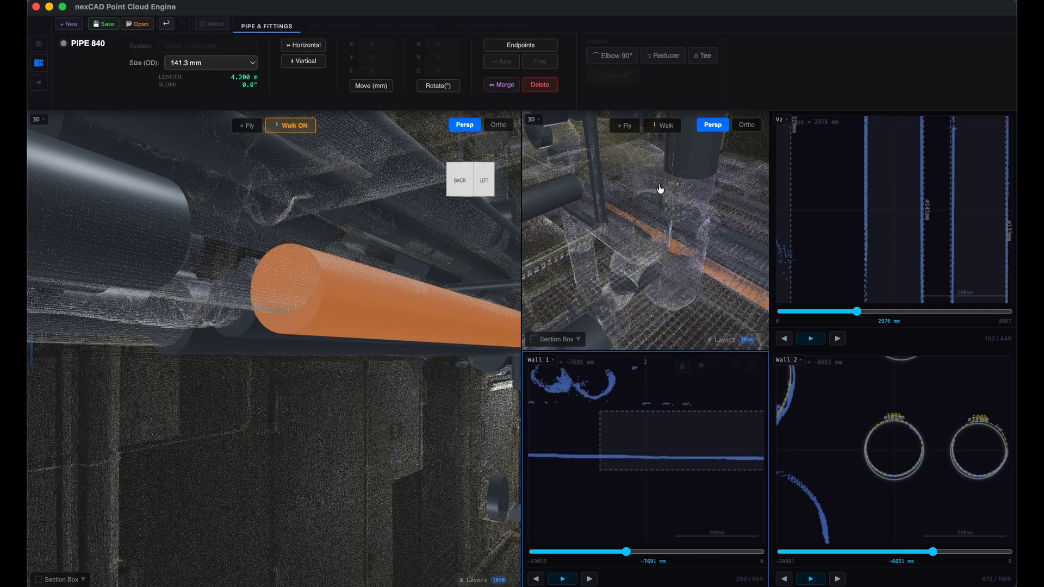
click(508, 46)
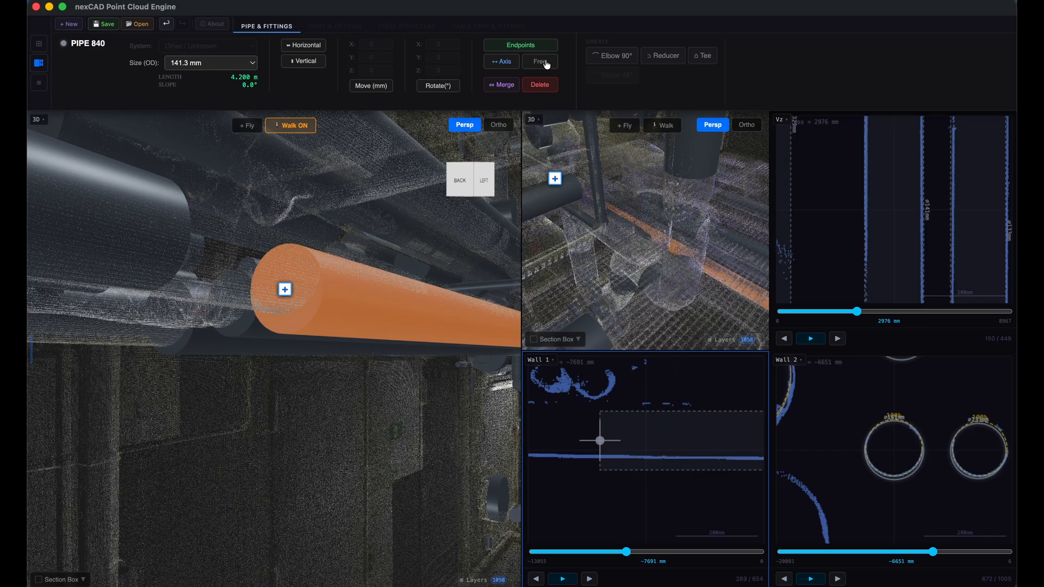
drag(600, 441, 601, 426)
scroll(653, 487, down, 3)
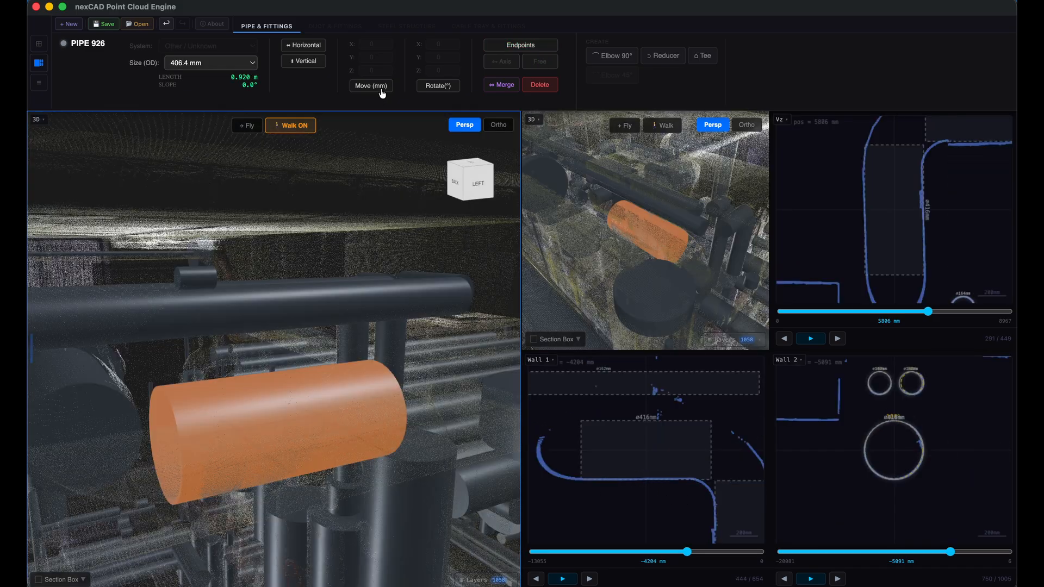
- Move the short 406.4 mm pipe by -180.1 mm in X, -3 mm in Y and -18 mm in Z, then shift it in the Wall 1 slice
click(381, 87)
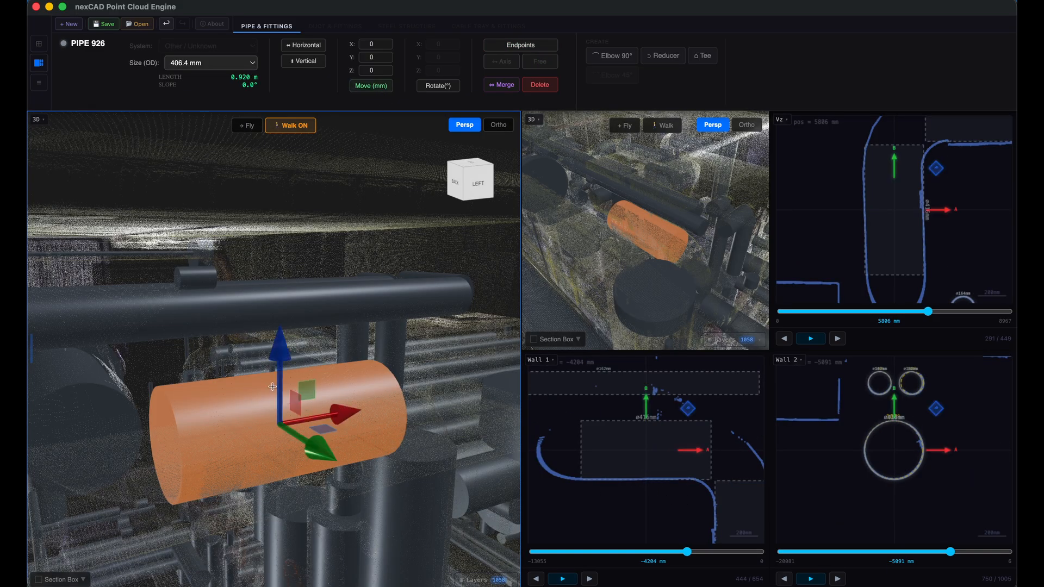
drag(280, 384, 286, 399)
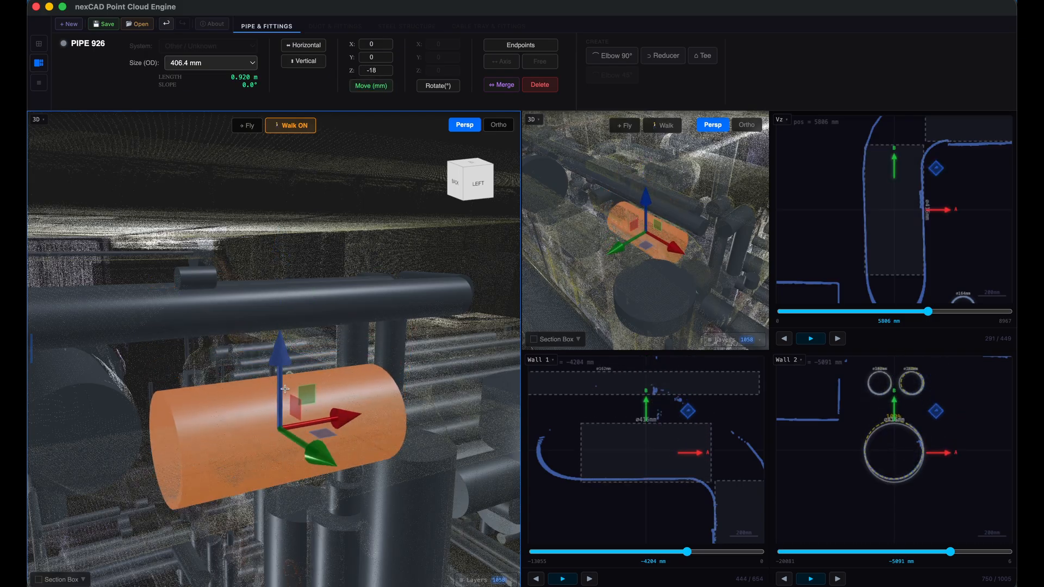
drag(307, 447, 338, 441)
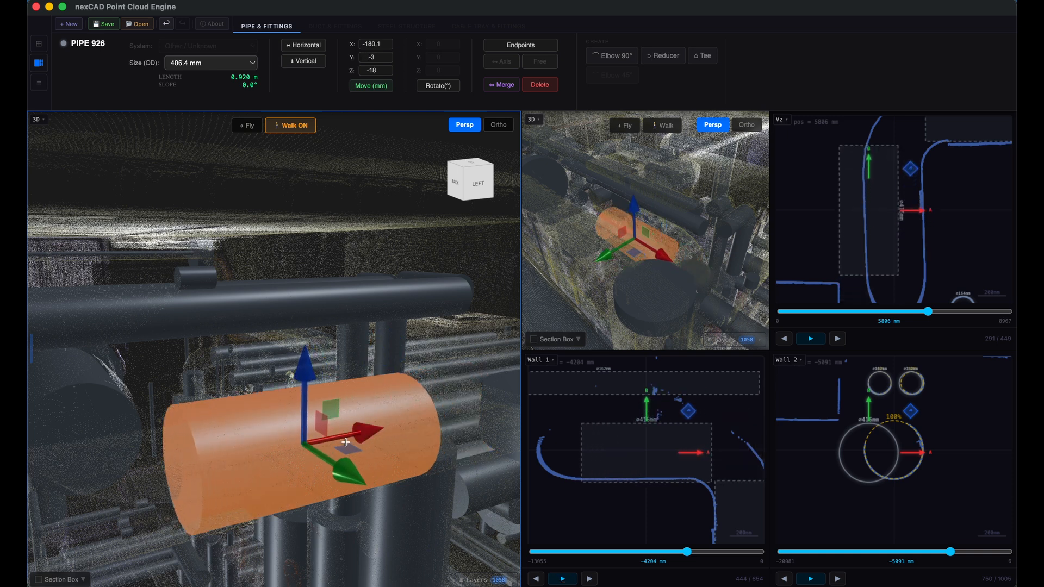
drag(697, 455, 719, 454)
mouse_move(670, 409)
mouse_down()
mouse_move(655, 433)
mouse_move(654, 420)
mouse_move(676, 411)
mouse_move(662, 410)
mouse_up()
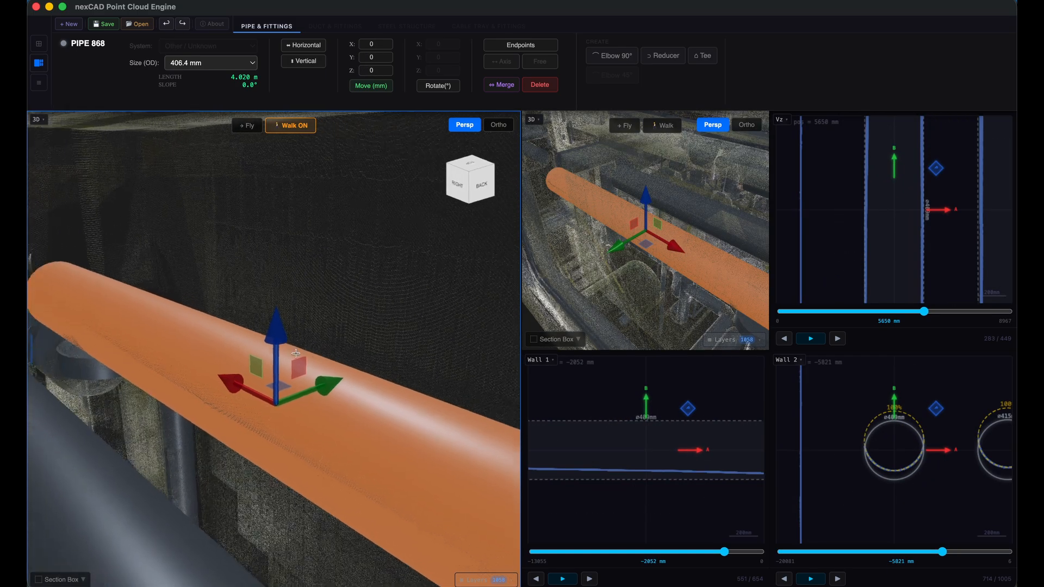
- Copy the 4.02 m long 406.4 mm pipe about 530 mm upward and shift it sideways
drag(295, 354, 350, 171)
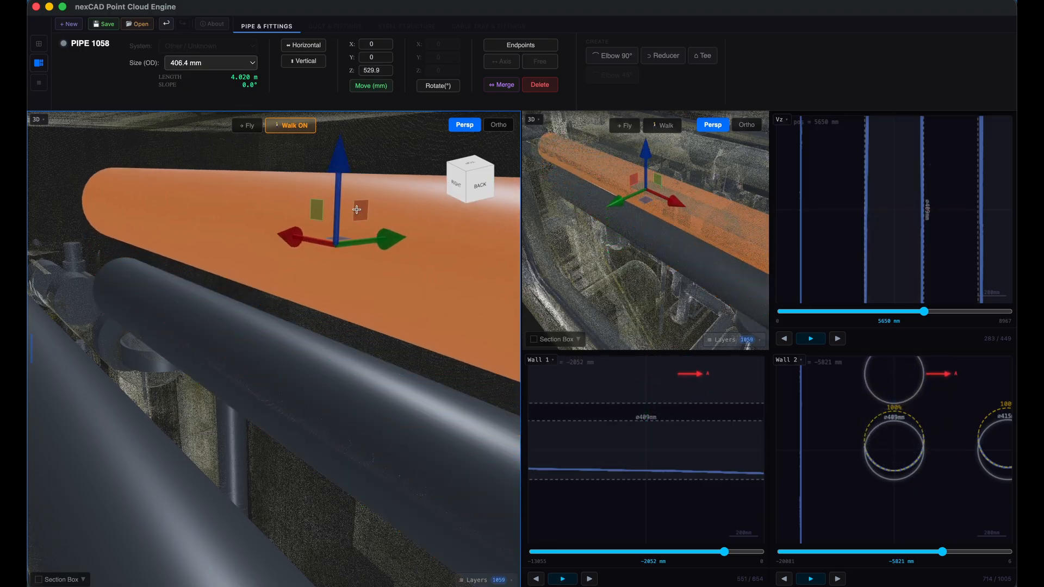
drag(376, 239, 158, 281)
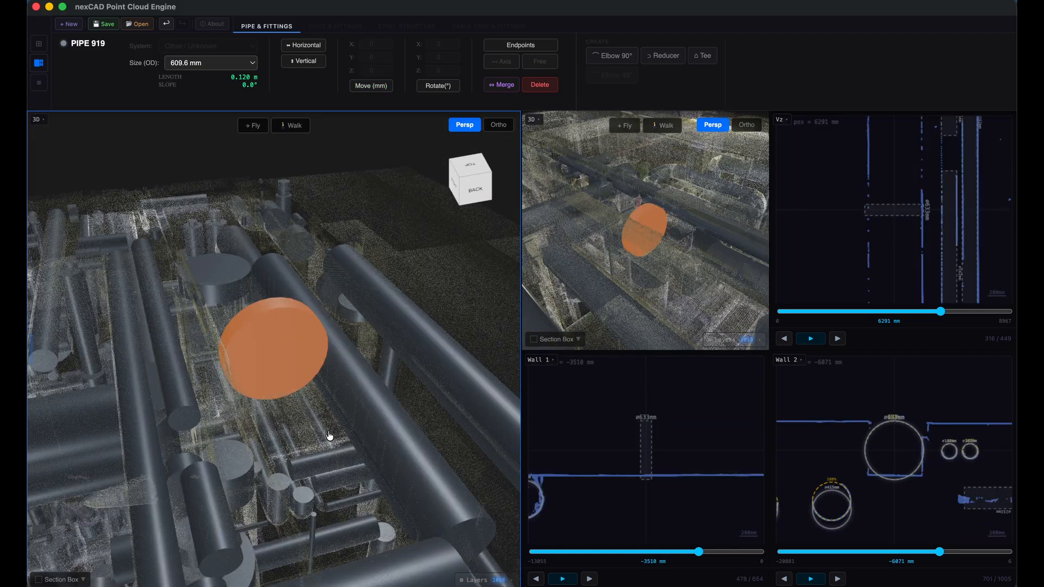
- Delete the two falsely detected disc-like 609.6 mm pipes, one horizontal and one vertical
key(Delete)
click(227, 297)
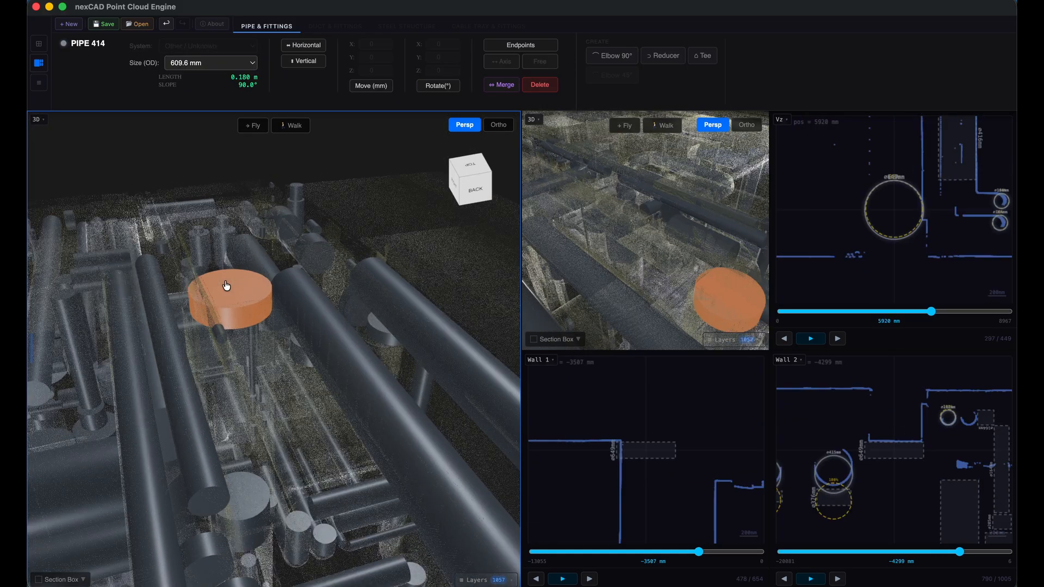
key(Delete)
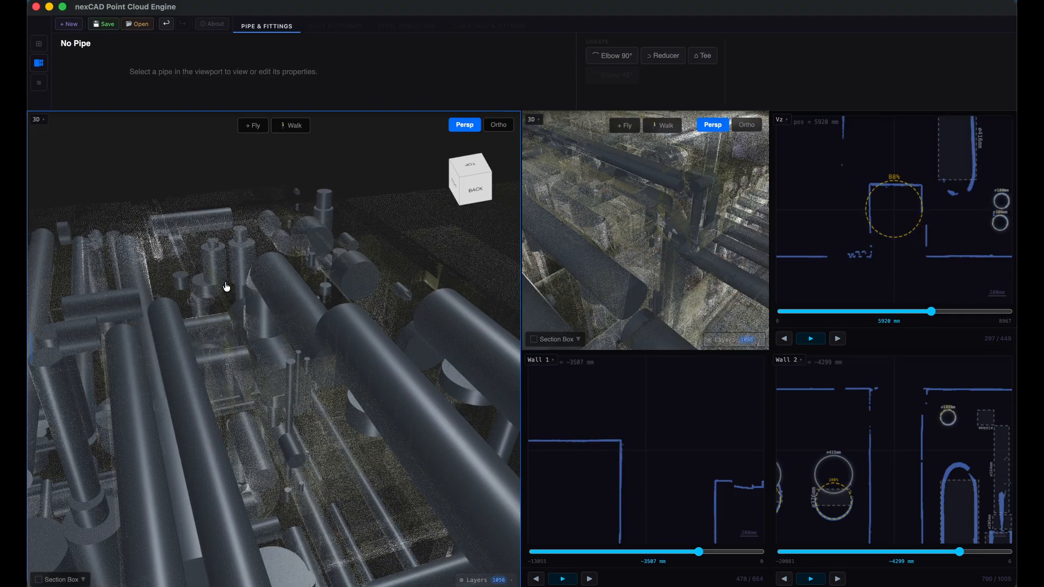
- Open the pipe schedule and apply insulation thickness when matching nominal sizes
click(39, 87)
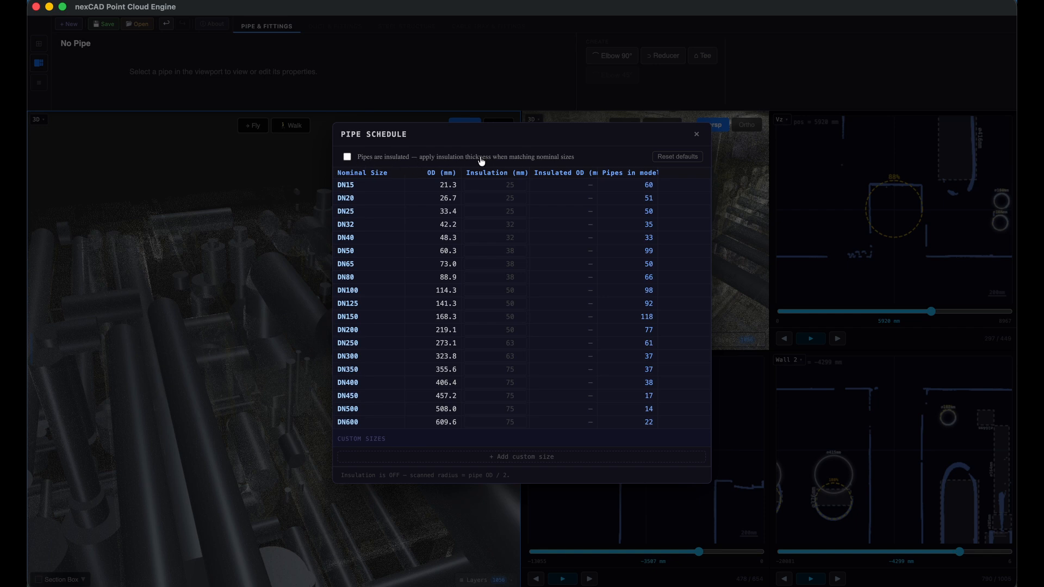
click(347, 157)
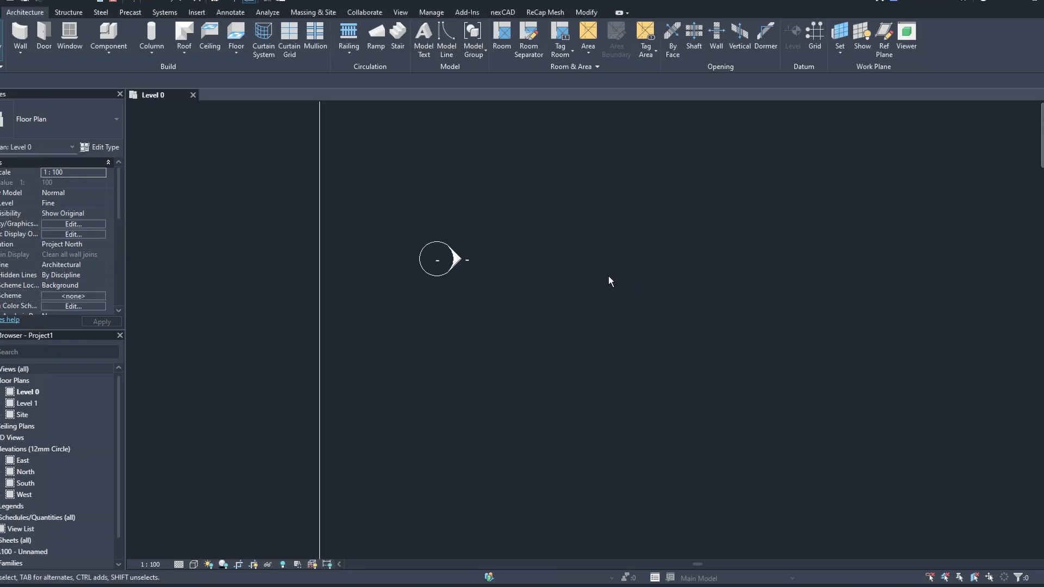
- Switch to Revit and import the nexCAD test file with anchor 0, 0, 0, diameters snapped to nominal DN sizes and fittings placed at pipe junctions
scroll(610, 279, down, 5)
middle_drag(650, 265, 521, 315)
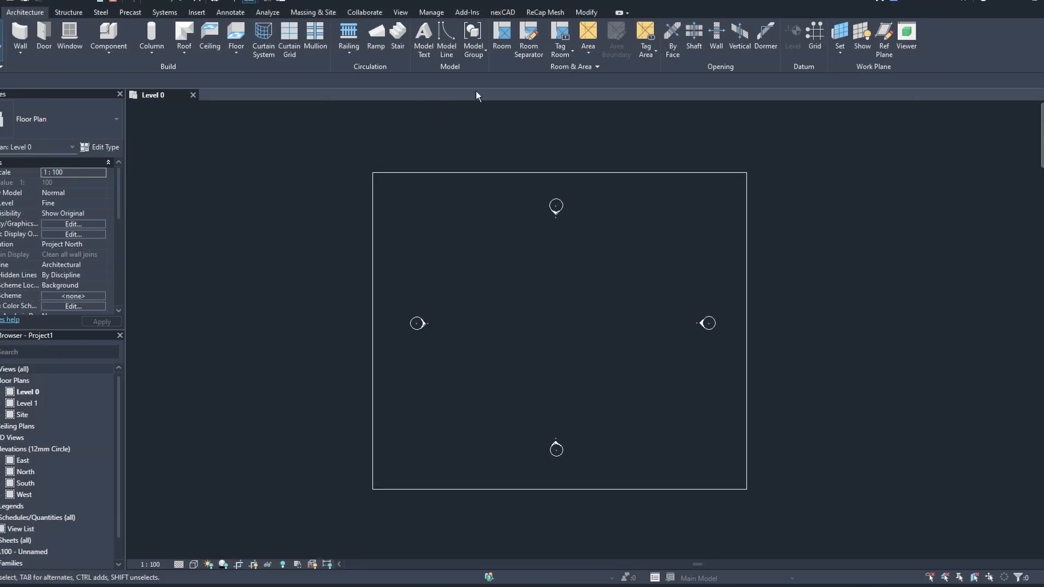
click(502, 12)
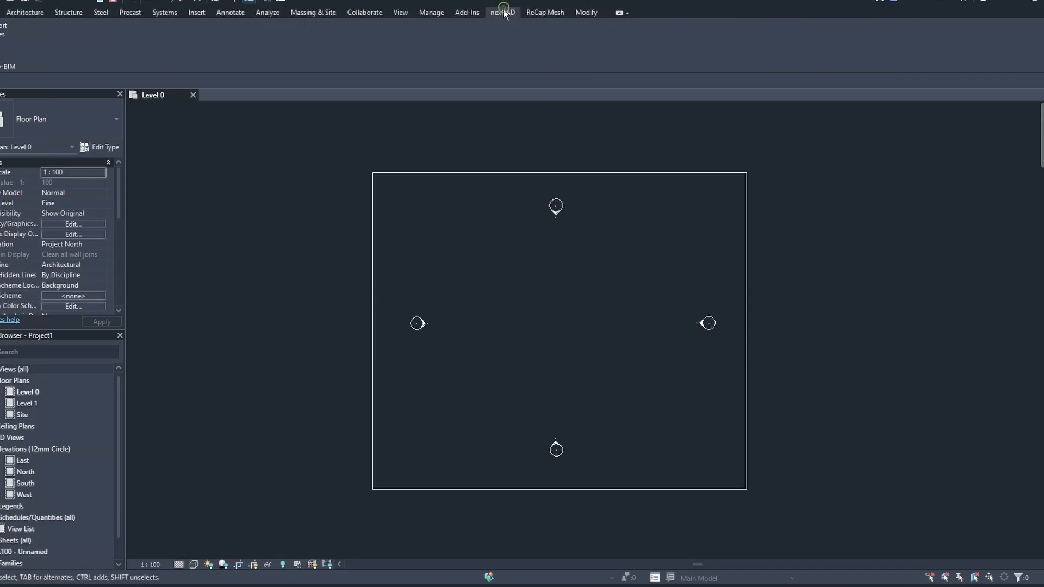
click(1, 36)
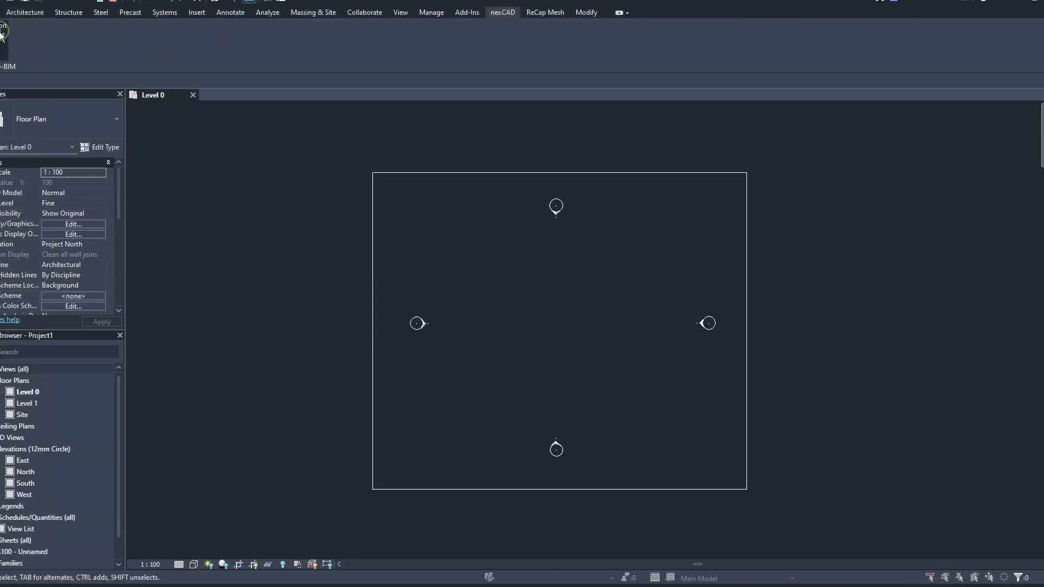
click(590, 305)
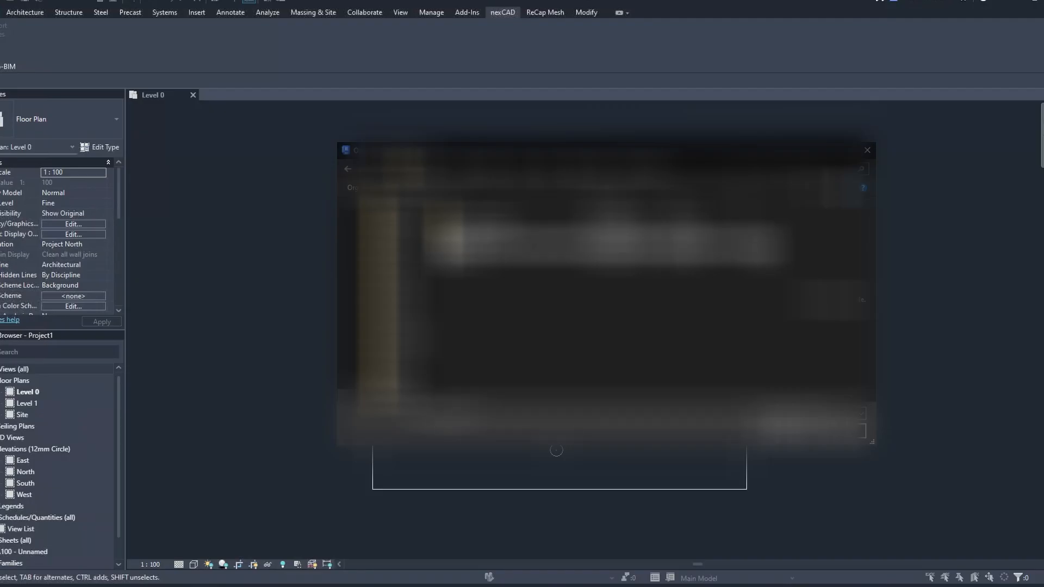
click(772, 428)
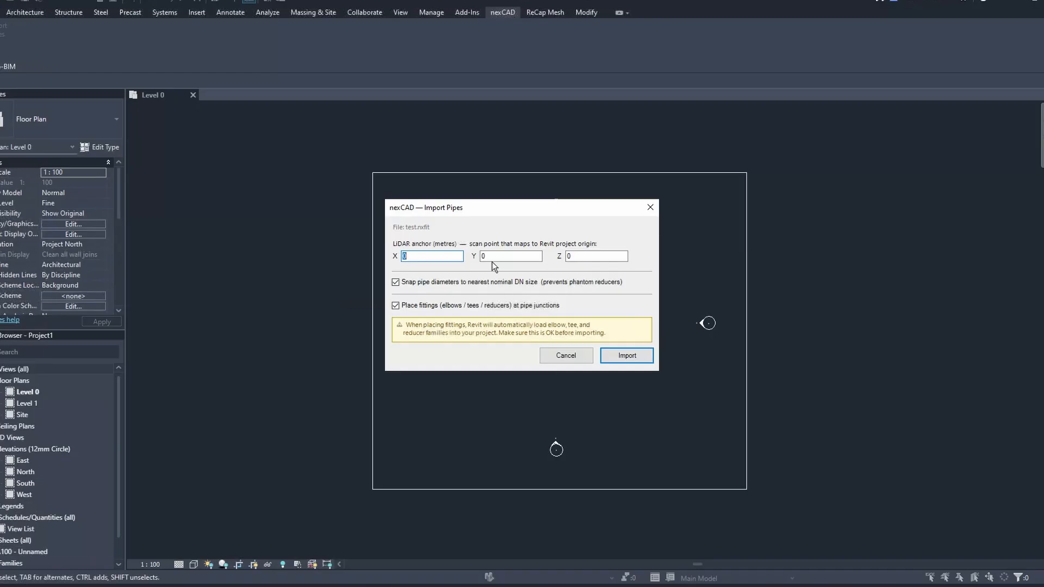
click(619, 355)
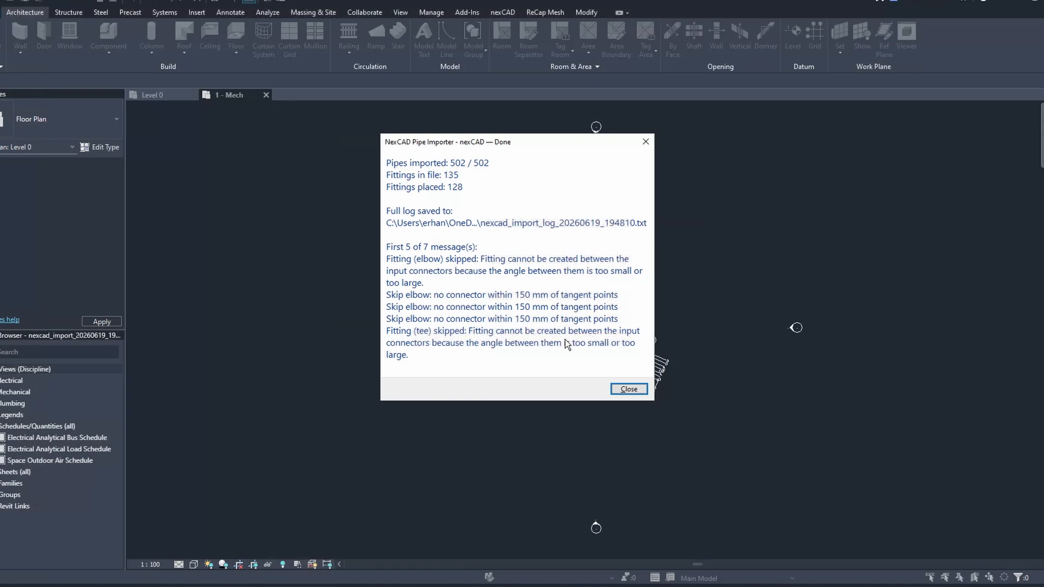
click(625, 389)
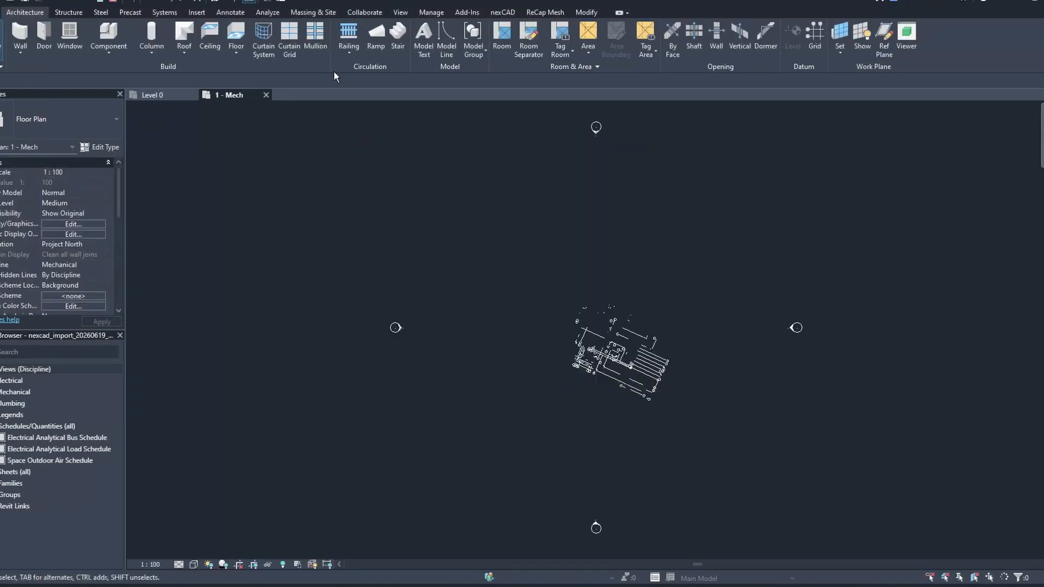
- Open the 3D view of the imported pipes and display it at Fine detail level with a shaded visual style
click(249, 2)
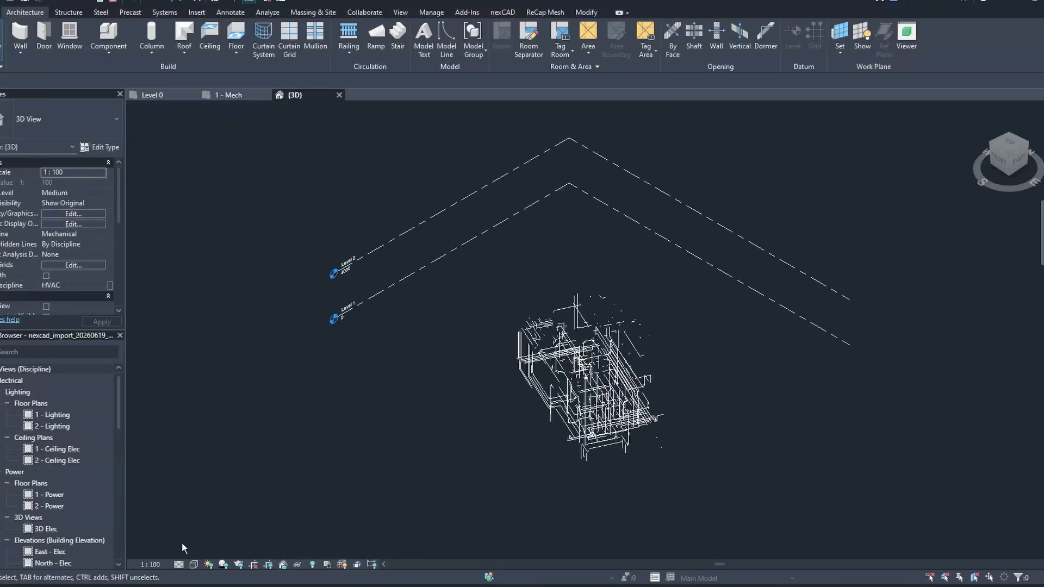
click(193, 564)
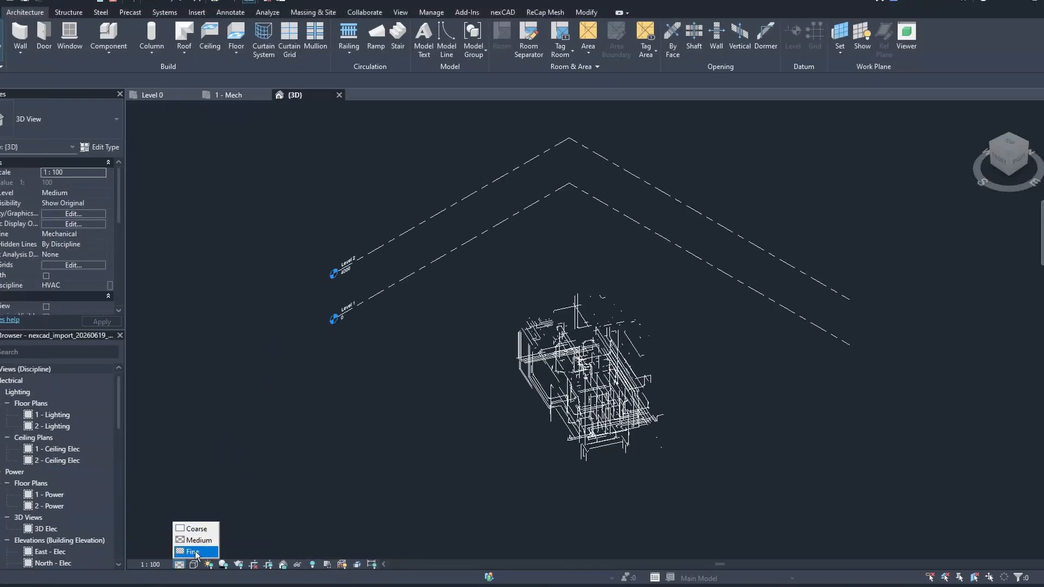
click(195, 551)
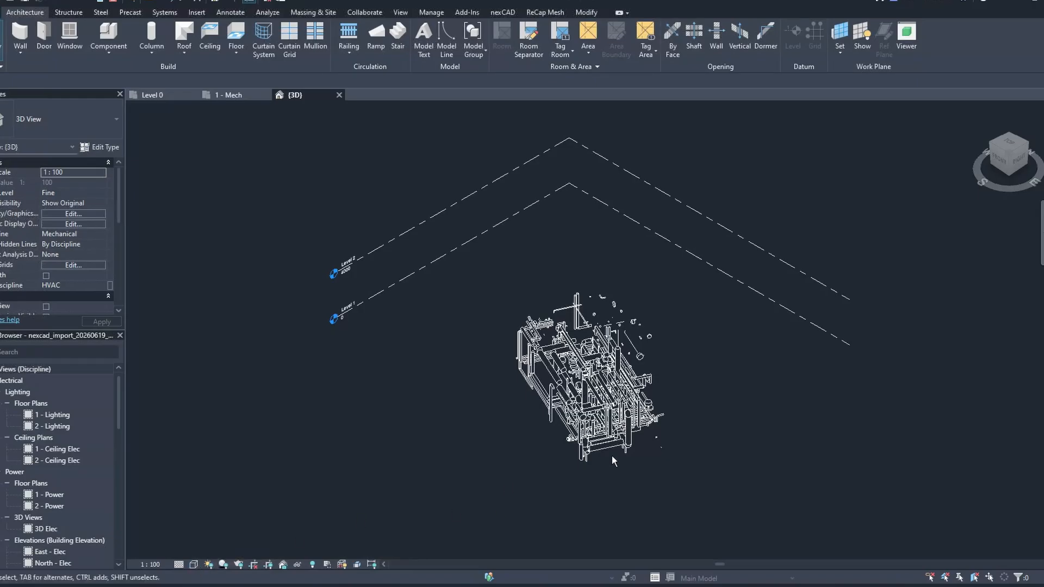
scroll(611, 461, up, 5)
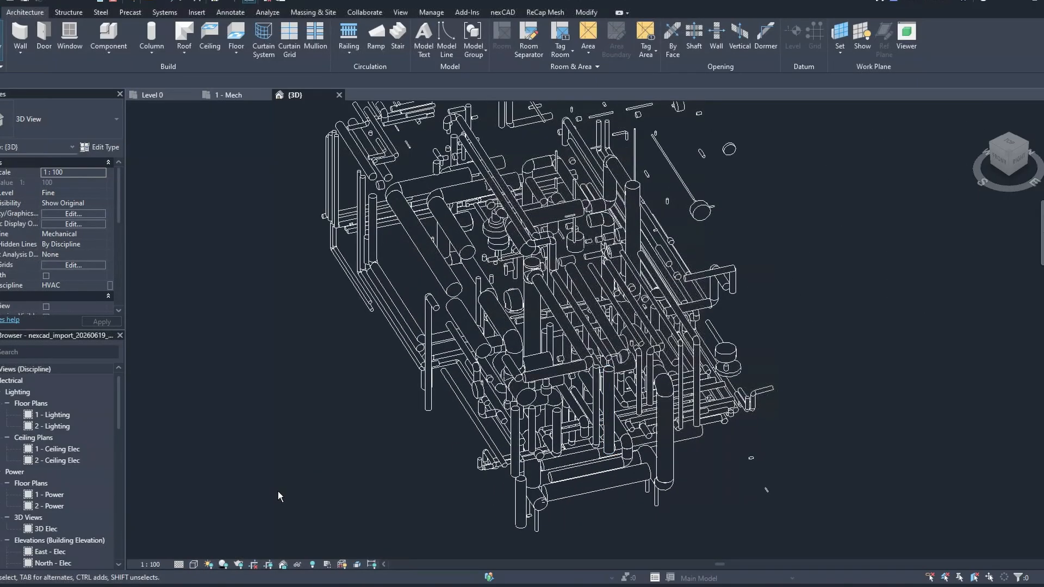
click(194, 564)
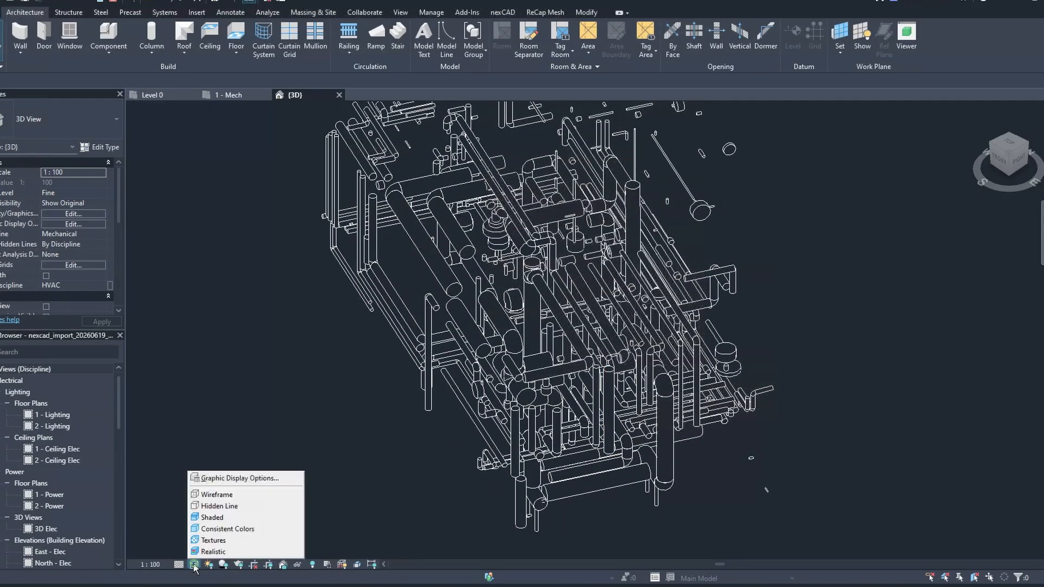
click(210, 529)
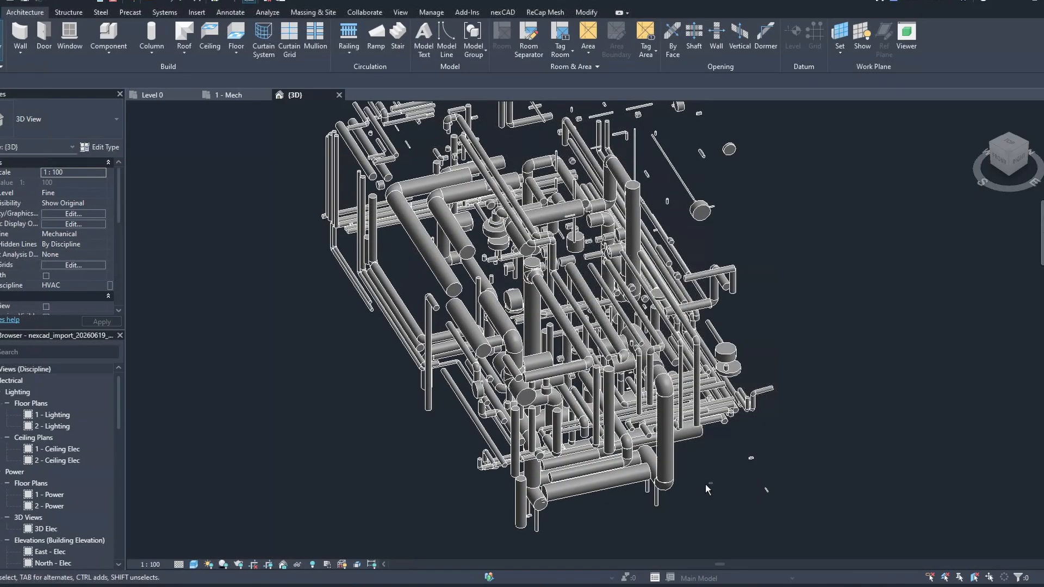
- Inspect the imported pipe network from several sides, including the parallel pipe runs and the large vertical pipes
shift+middle_drag(713, 495, 772, 429)
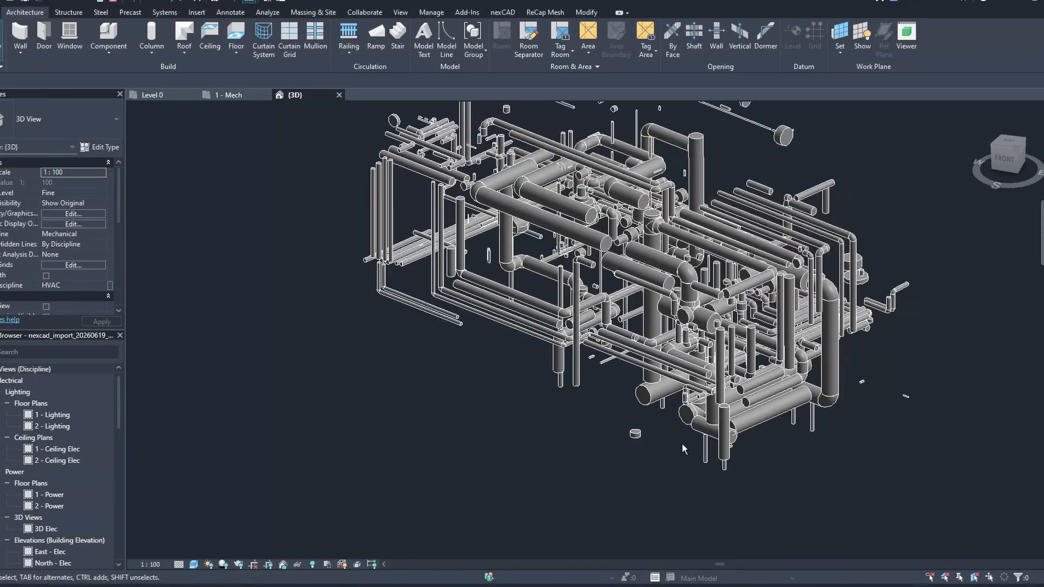
middle_drag(654, 442, 684, 440)
scroll(626, 286, up, 5)
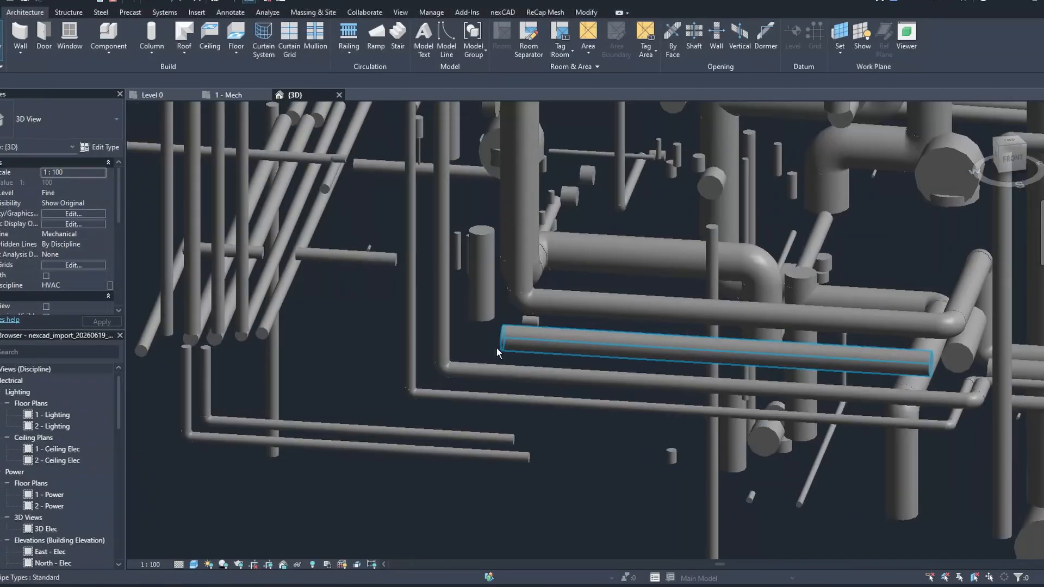
middle_drag(538, 397, 693, 406)
scroll(718, 390, down, 8)
shift+middle_drag(625, 405, 679, 382)
middle_drag(614, 370, 735, 307)
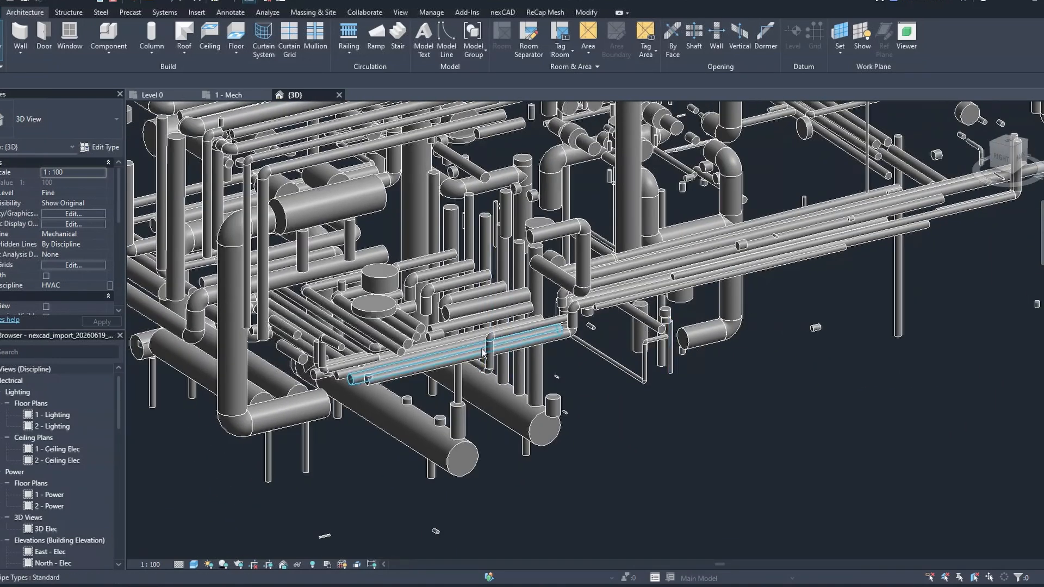
scroll(506, 375, up, 4)
scroll(568, 416, down, 4)
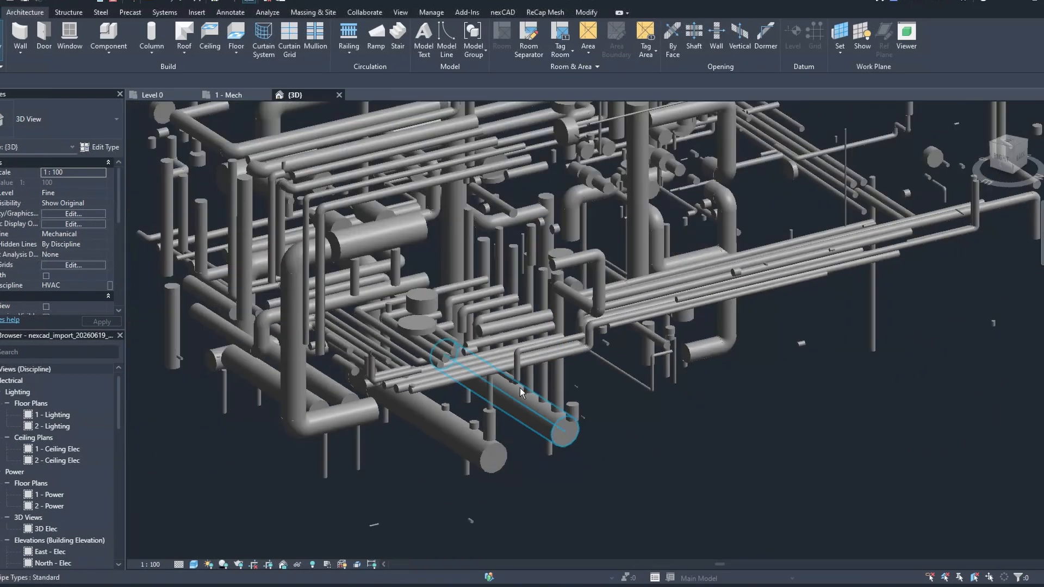
shift+middle_drag(498, 375, 704, 306)
scroll(767, 329, up, 8)
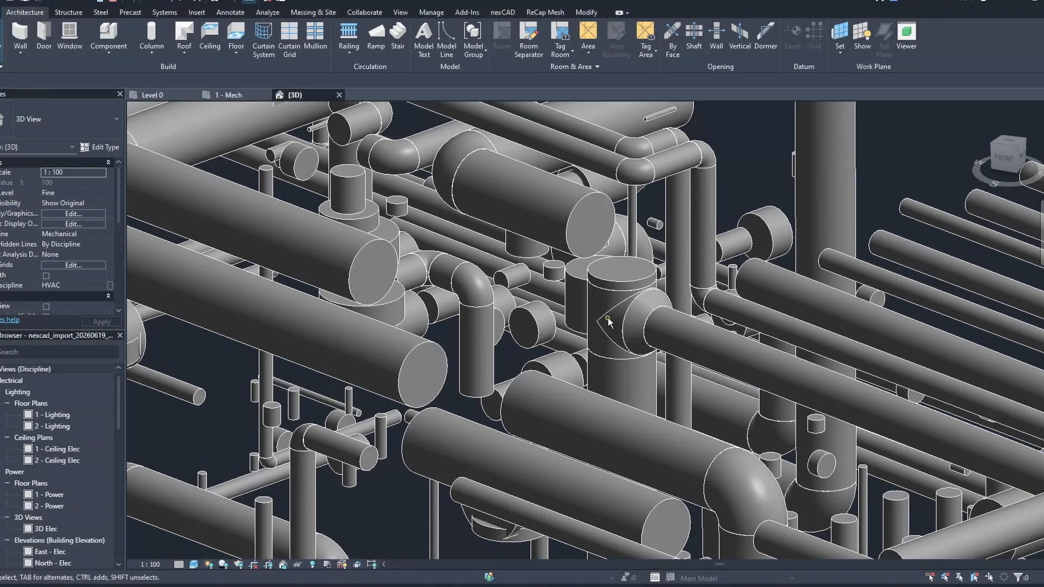
- Inspect the tee junction on the large vertical pipe and the transition fitting connecting the smaller horizontal pipe
click(621, 343)
key(Escape)
click(658, 306)
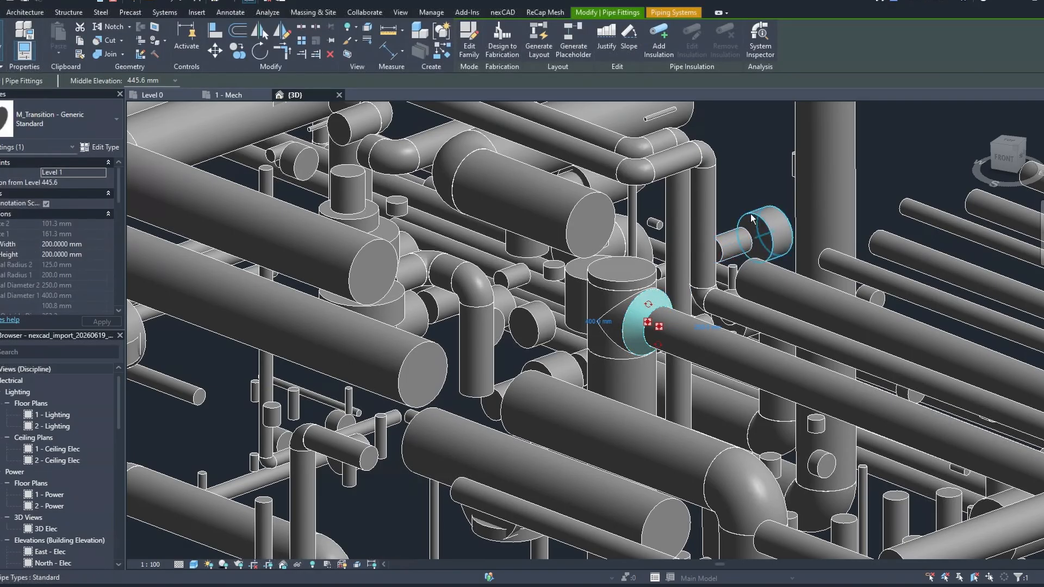
click(742, 177)
- Link the heating room point cloud into the 3D view with the imported pipes
click(198, 12)
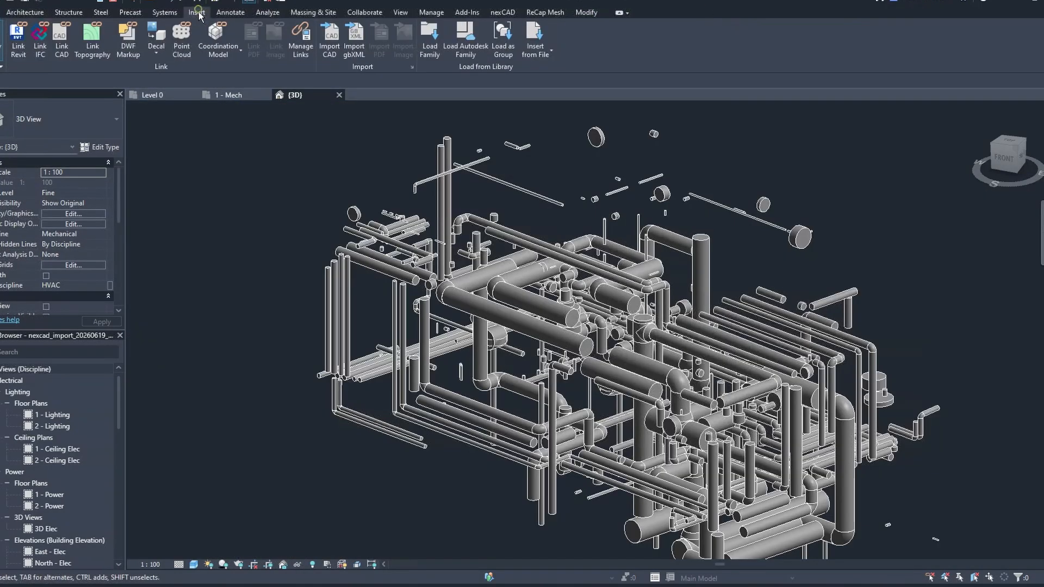
click(188, 51)
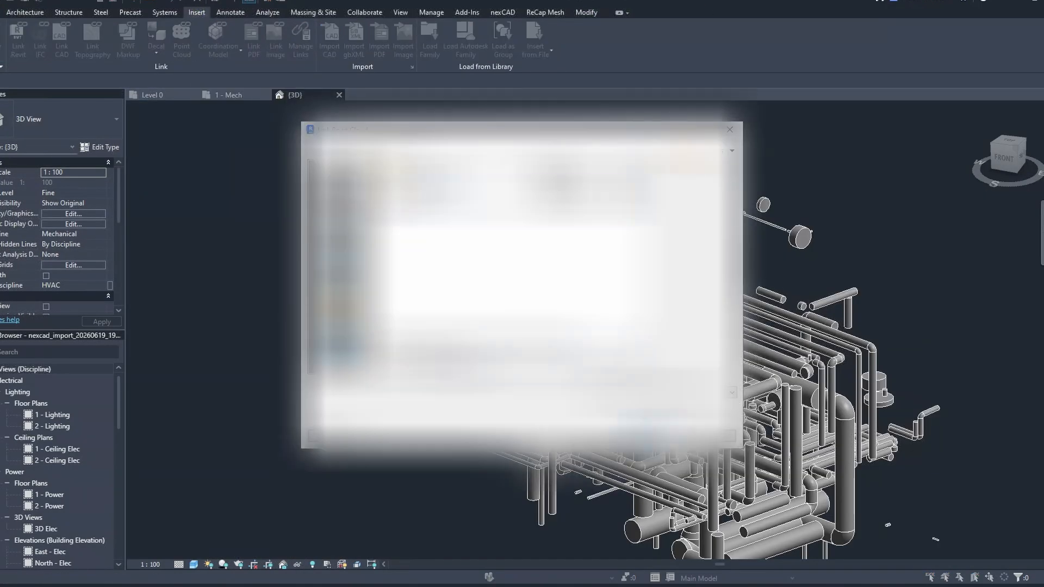
click(652, 438)
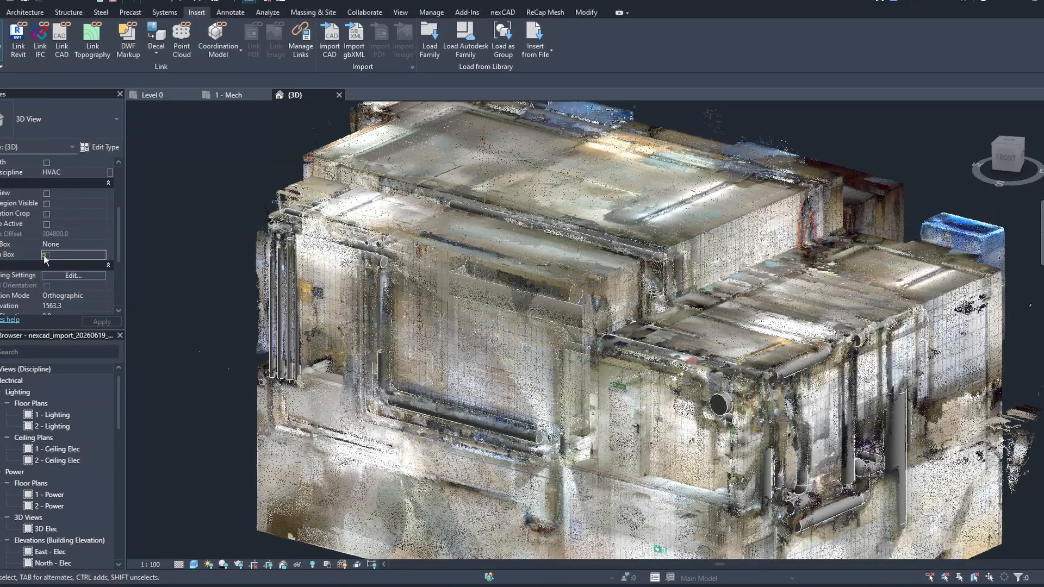
- Enable the 3D view's section box with the Section Boxes annotation category visible, and crop it to cut open the point cloud
key(v)
key(v)
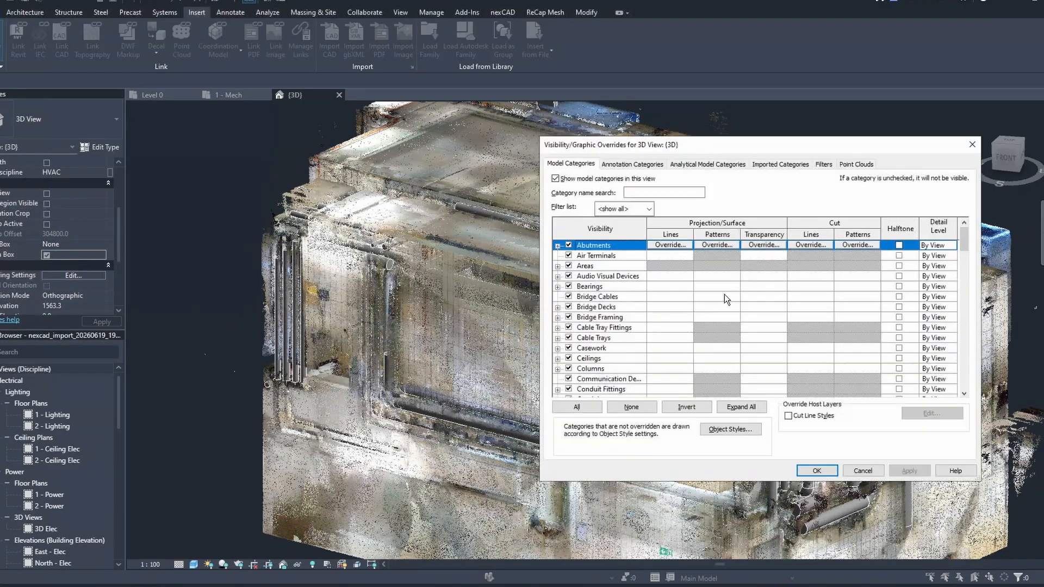
click(631, 164)
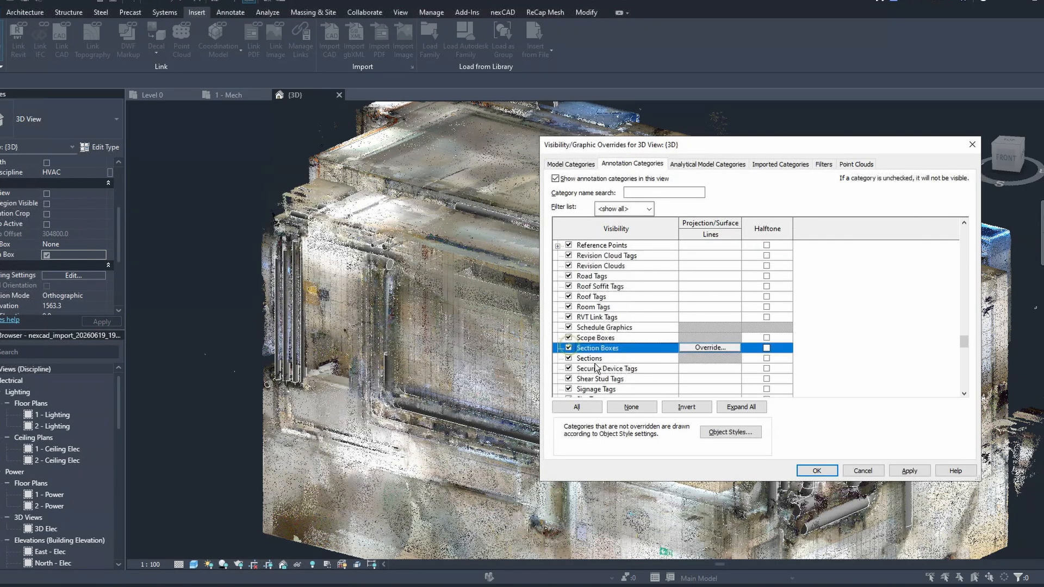
click(820, 472)
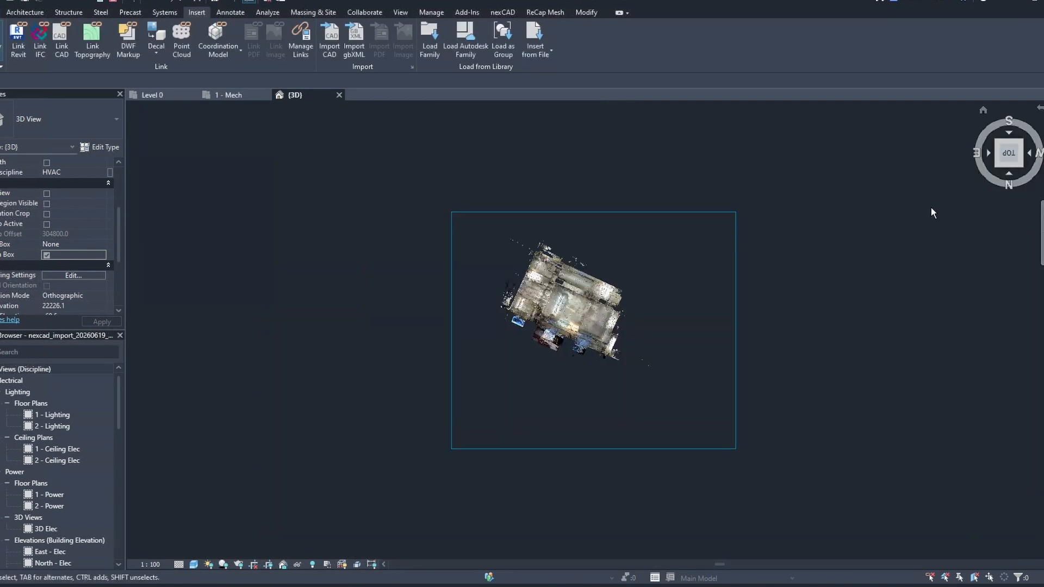
shift+middle_drag(929, 210, 621, 315)
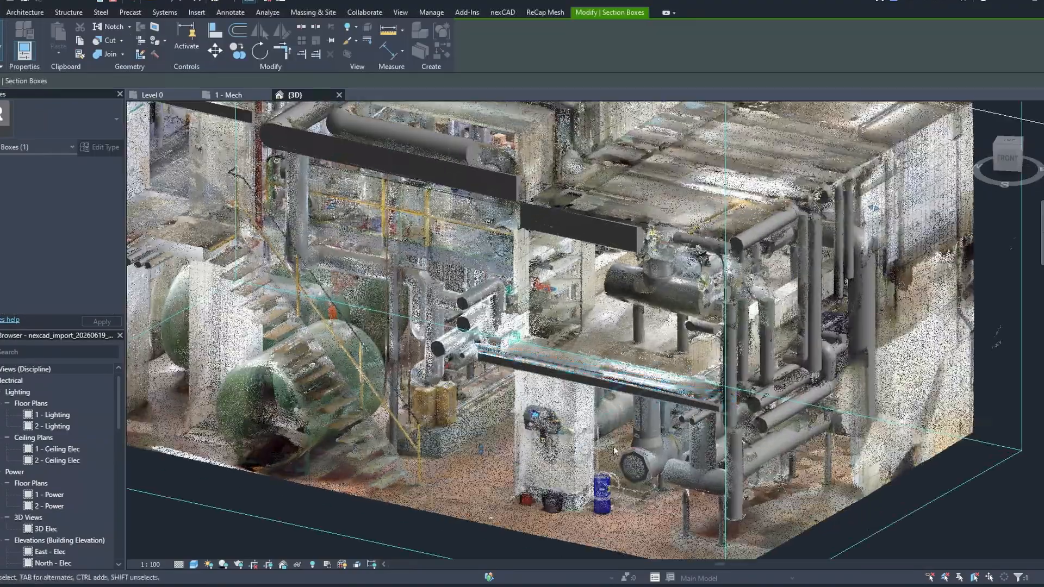
- Compare the imported pipes and fittings with the sectioned point cloud from several sides and close up
shift+middle_drag(658, 387, 702, 396)
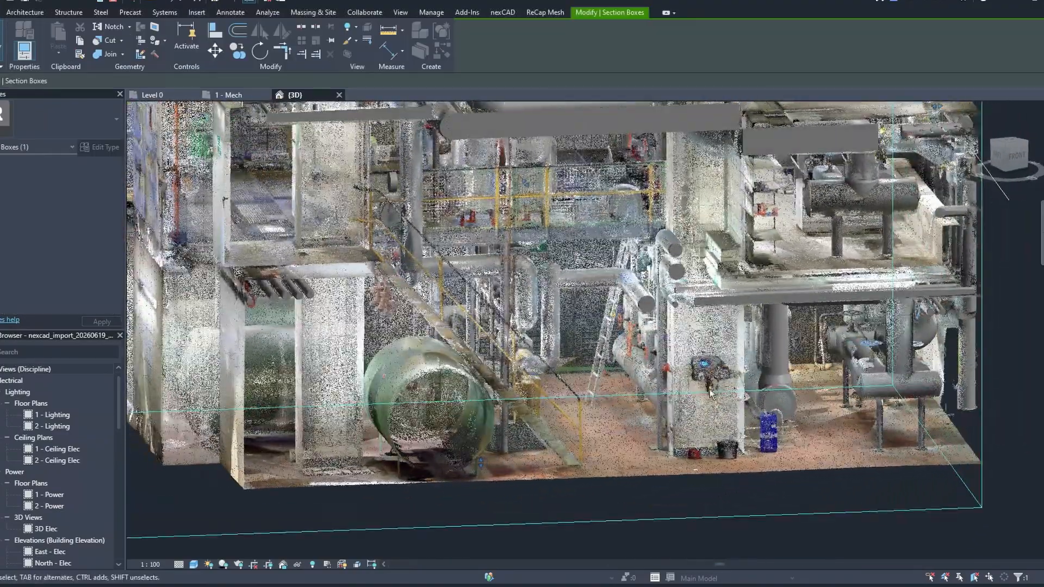
middle_drag(696, 348, 572, 357)
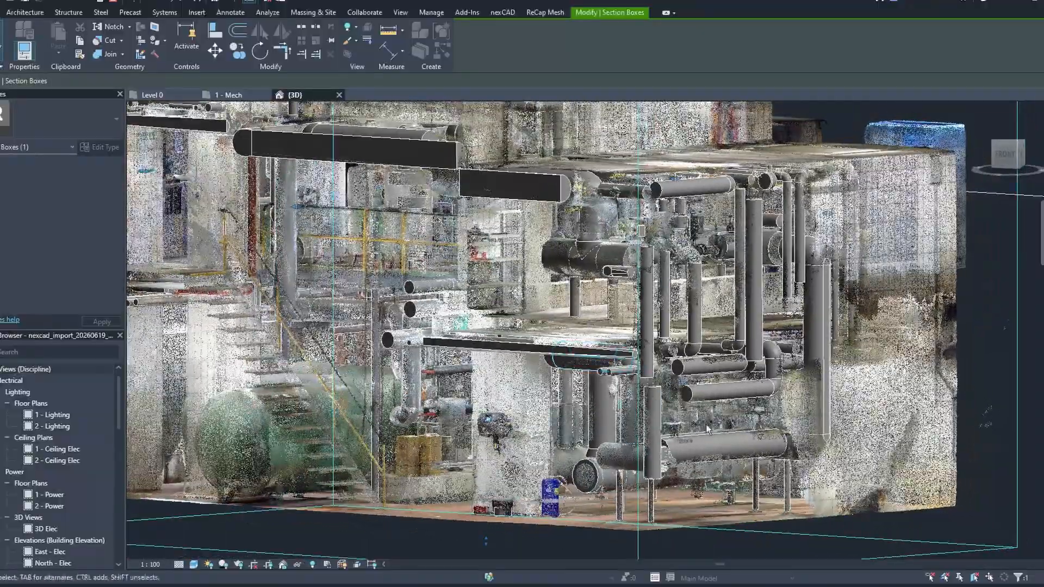
scroll(705, 423, up, 5)
shift+middle_drag(690, 495, 639, 414)
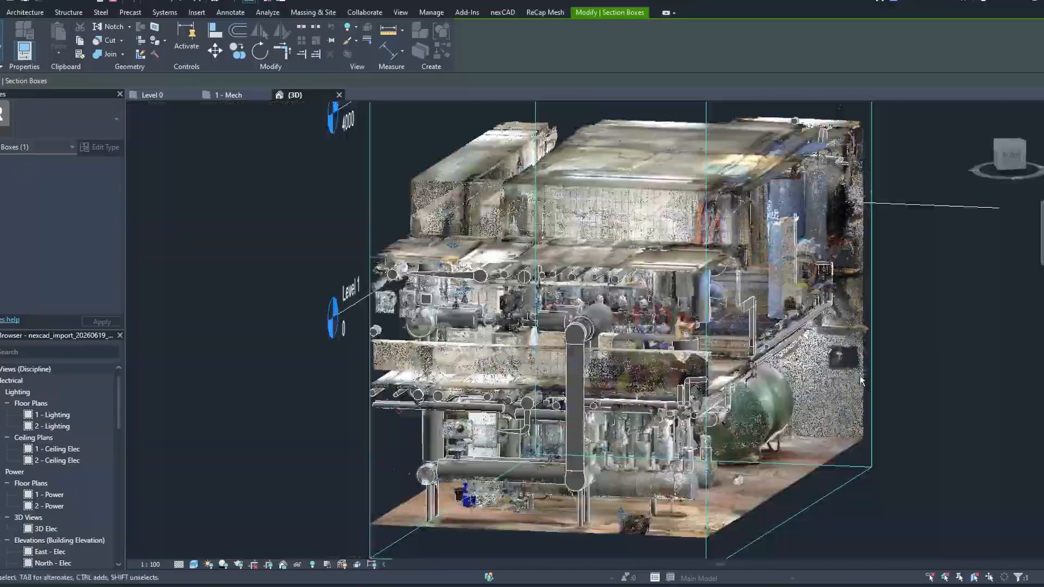
shift+middle_drag(815, 384, 638, 376)
scroll(769, 316, up, 5)
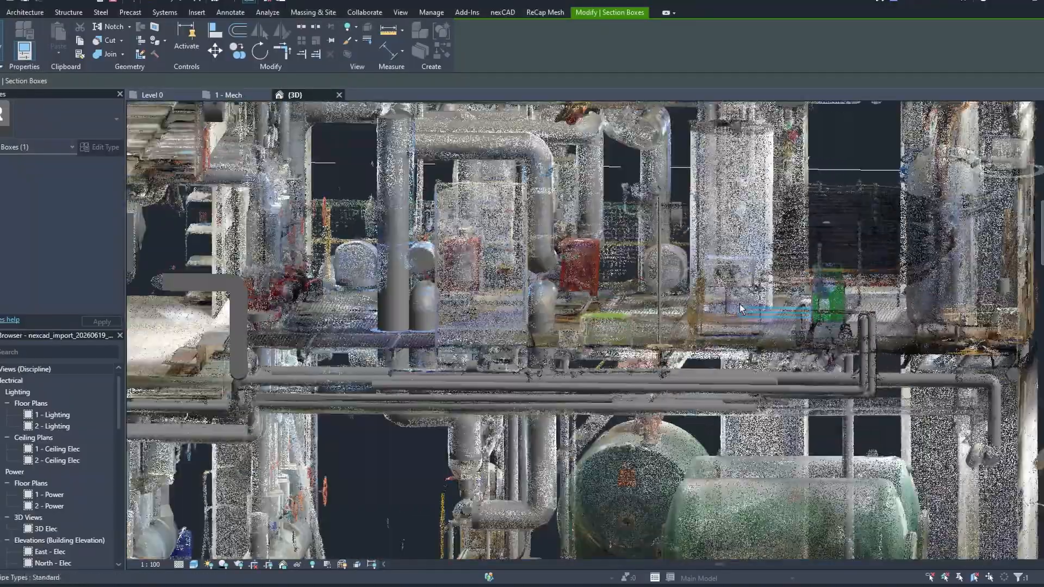
shift+middle_drag(782, 377, 618, 300)
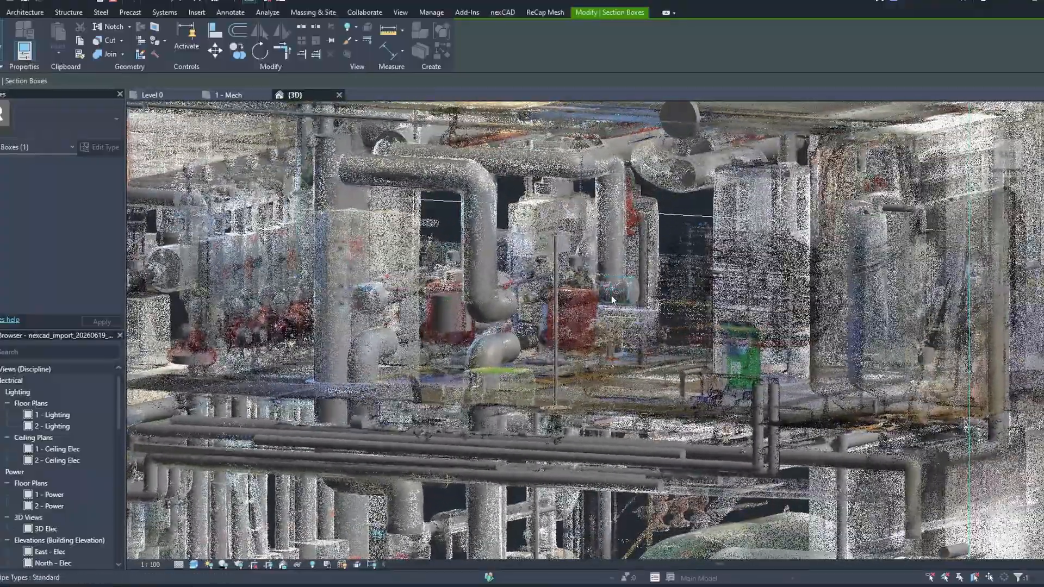